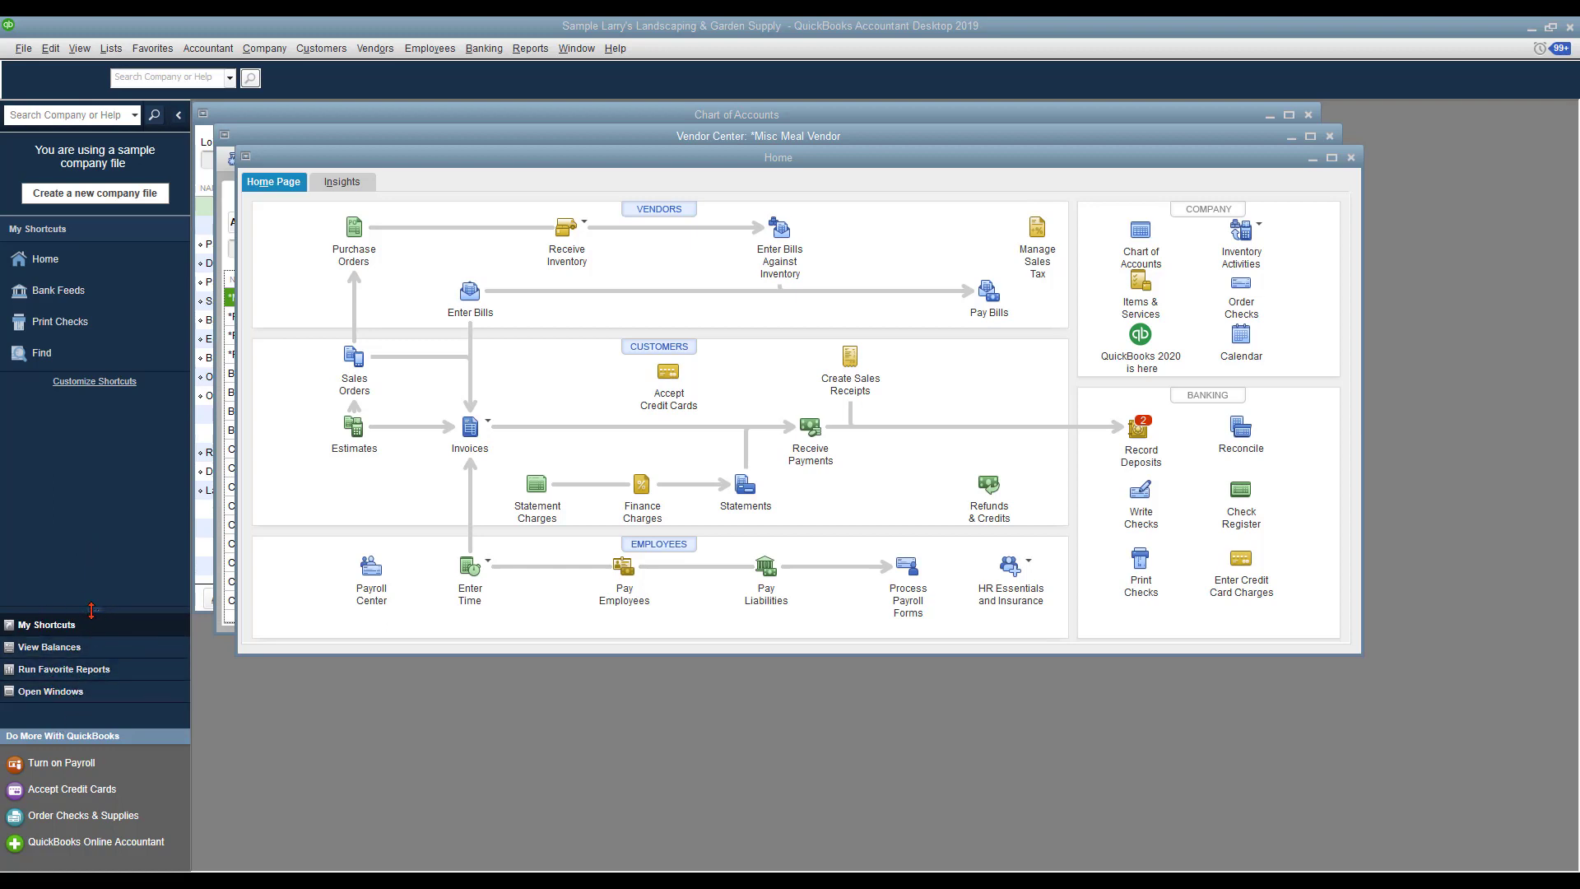
Step: Shrink and restore the navigation sections, then move Print Checks below Find and back in the shortcuts
drag(91, 610, 94, 690)
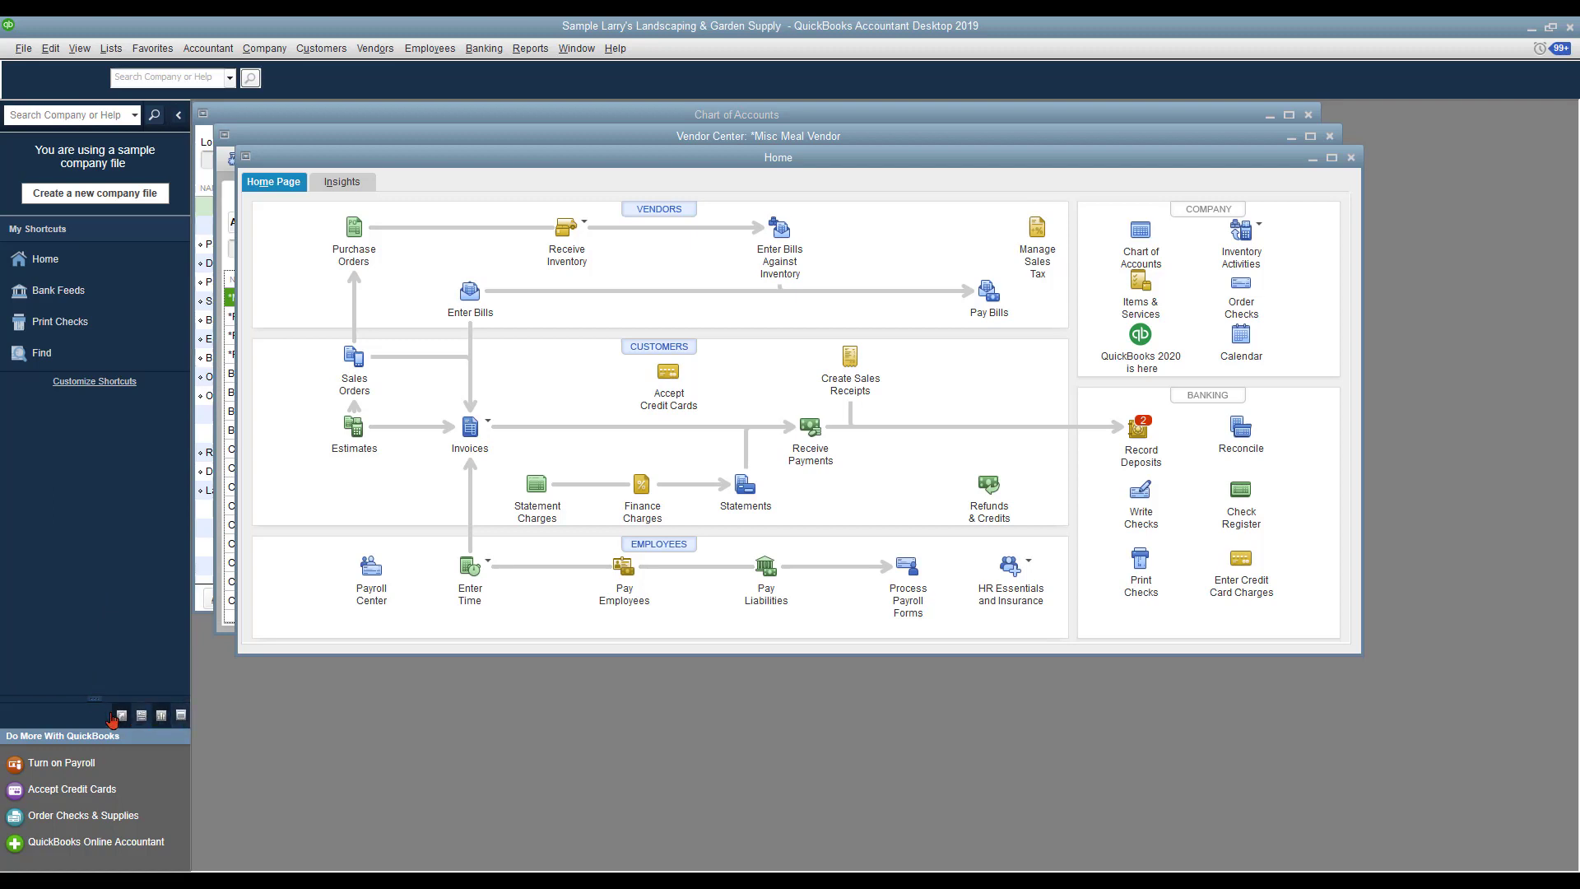
drag(93, 698, 97, 610)
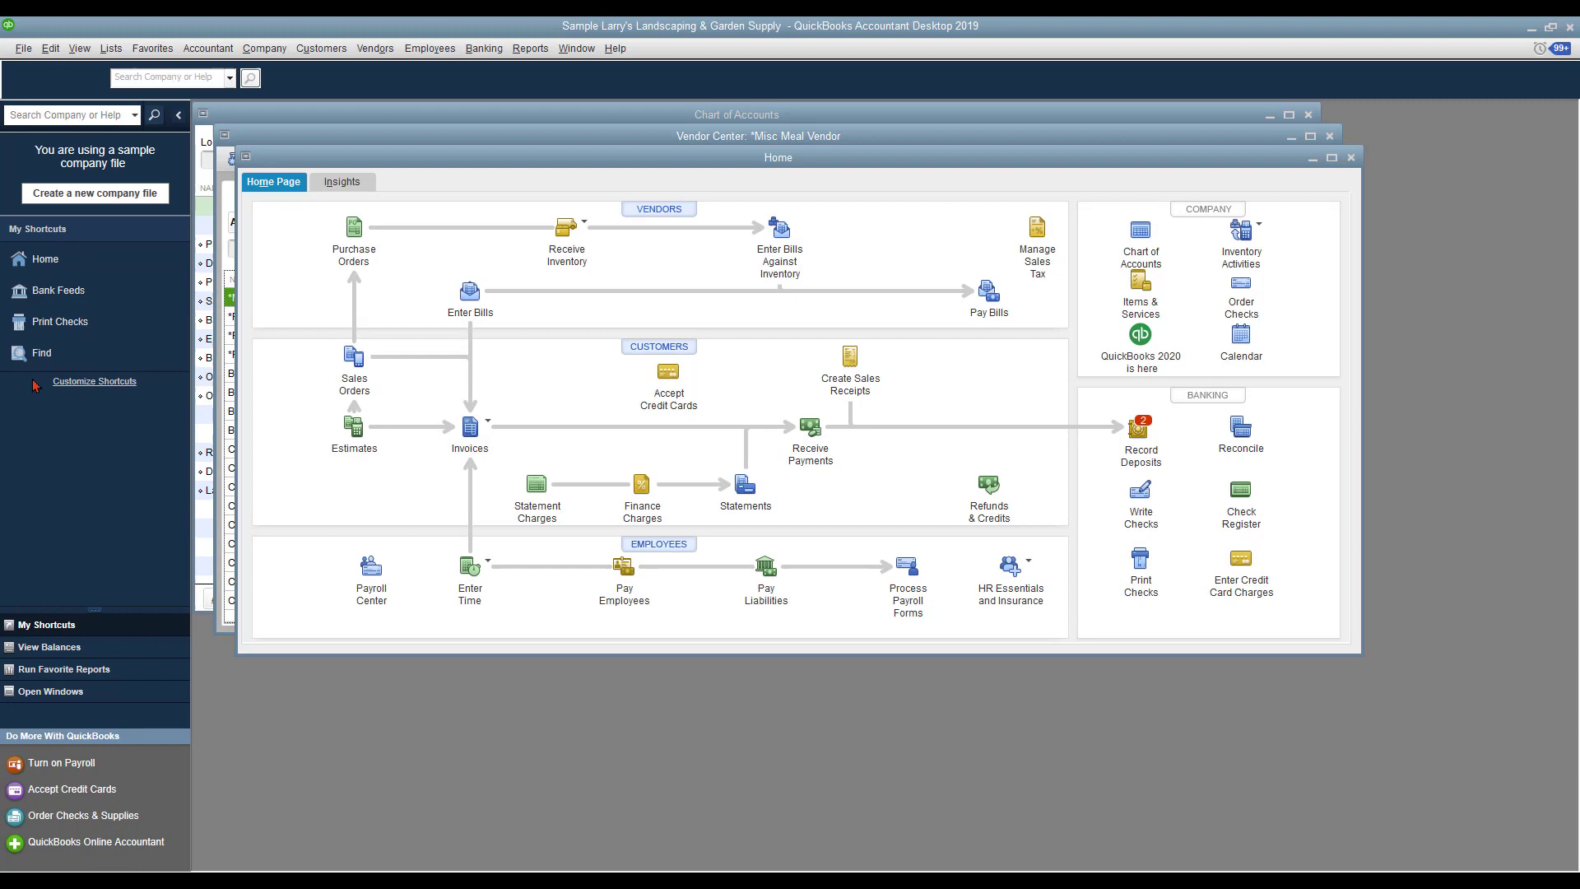
click(82, 382)
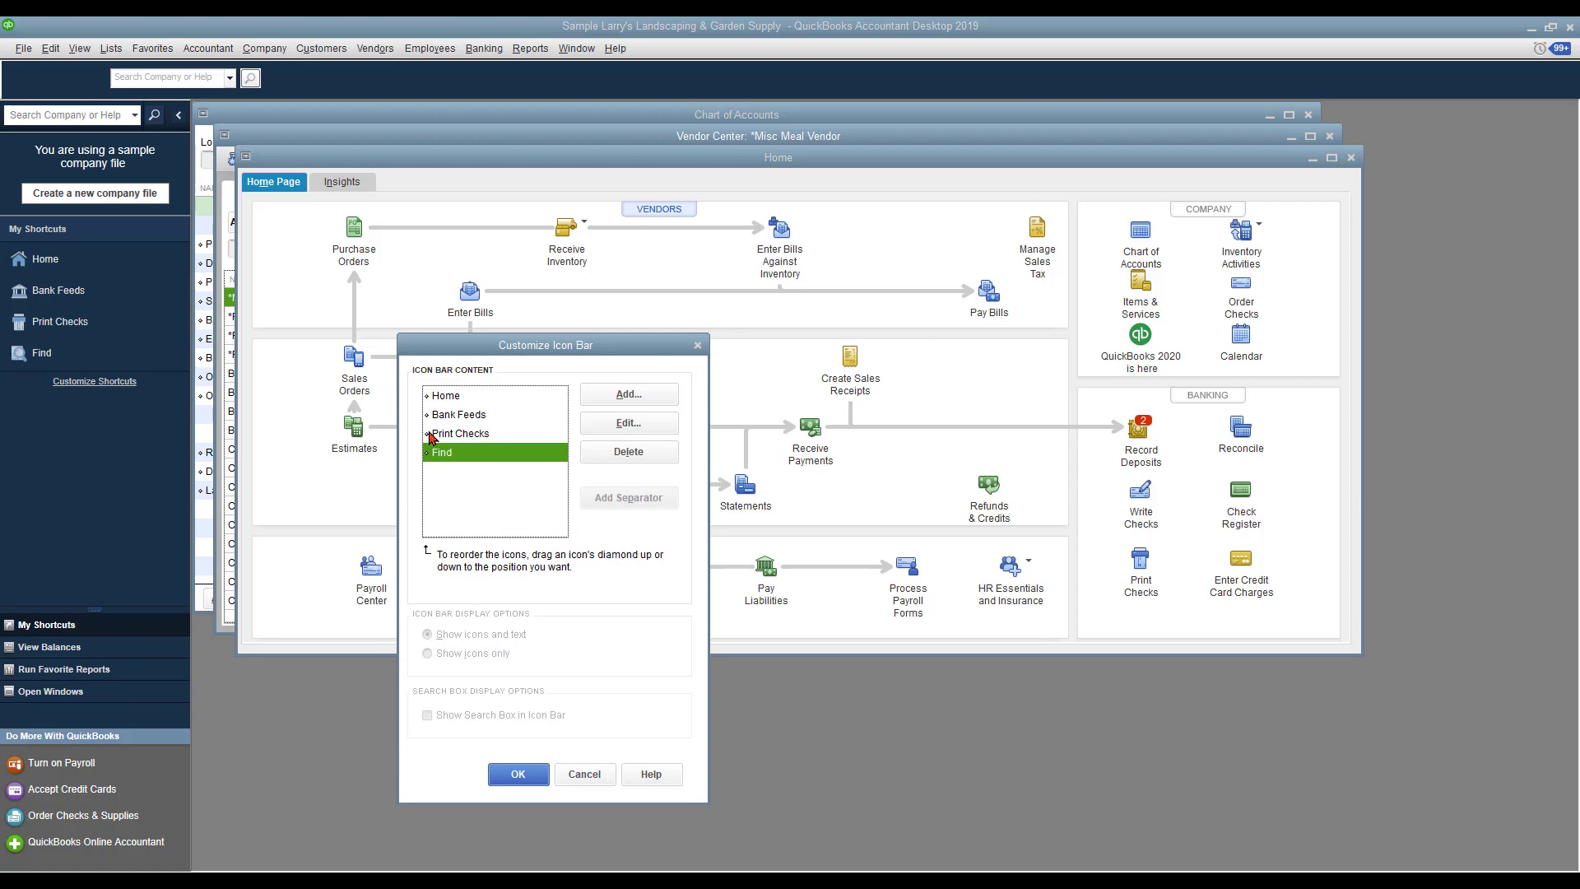
drag(429, 437, 430, 462)
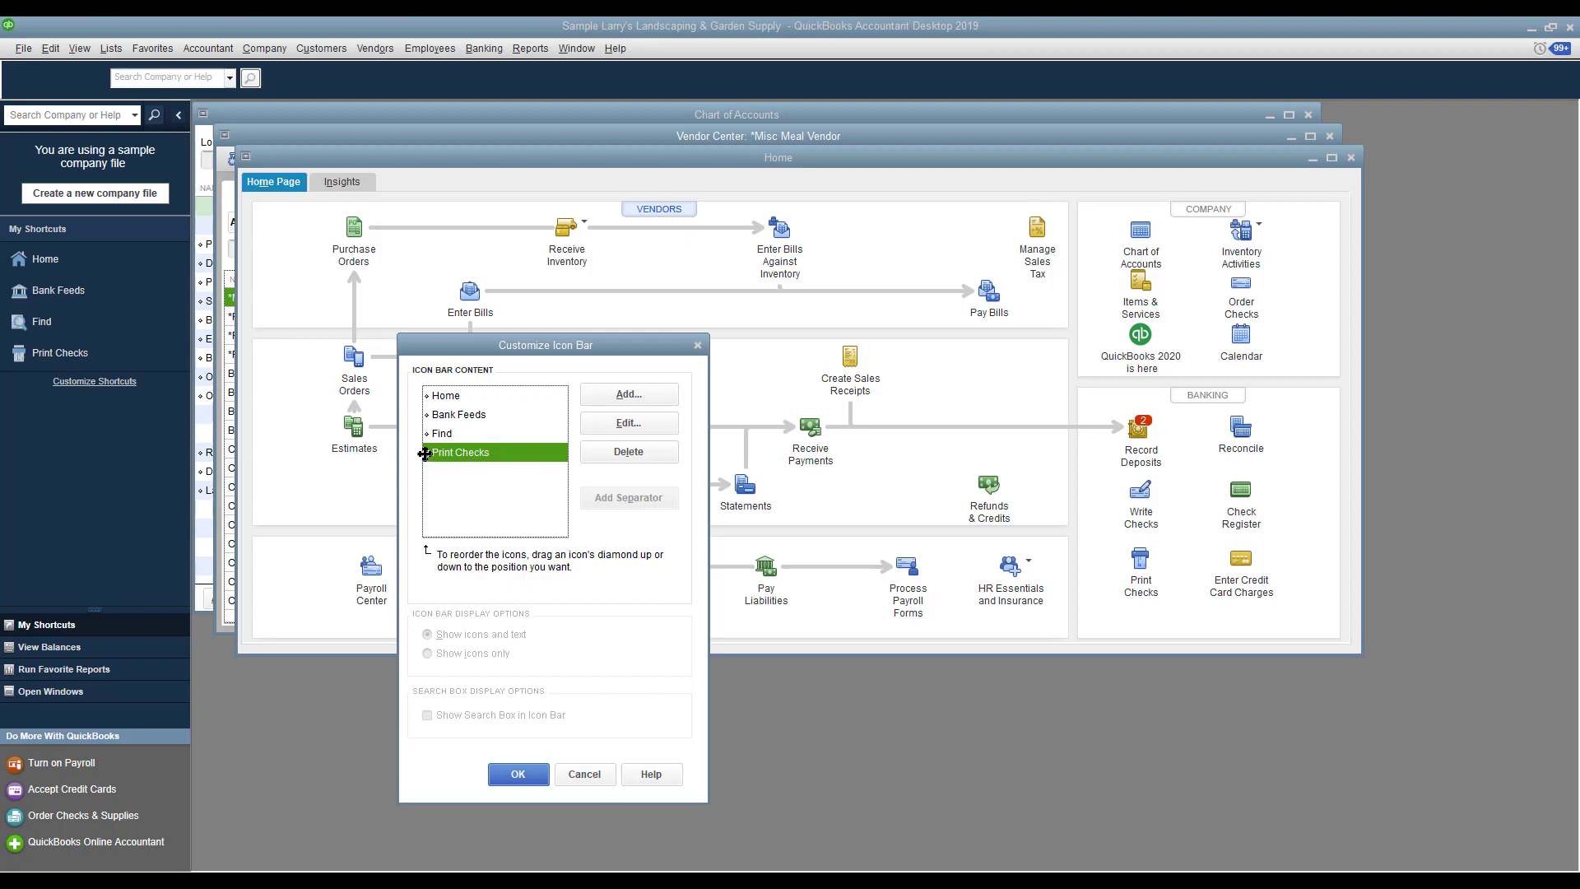
drag(428, 454, 429, 431)
Step: Add and then remove an Accountant shortcut, save the shortcuts, and show account balances
click(643, 401)
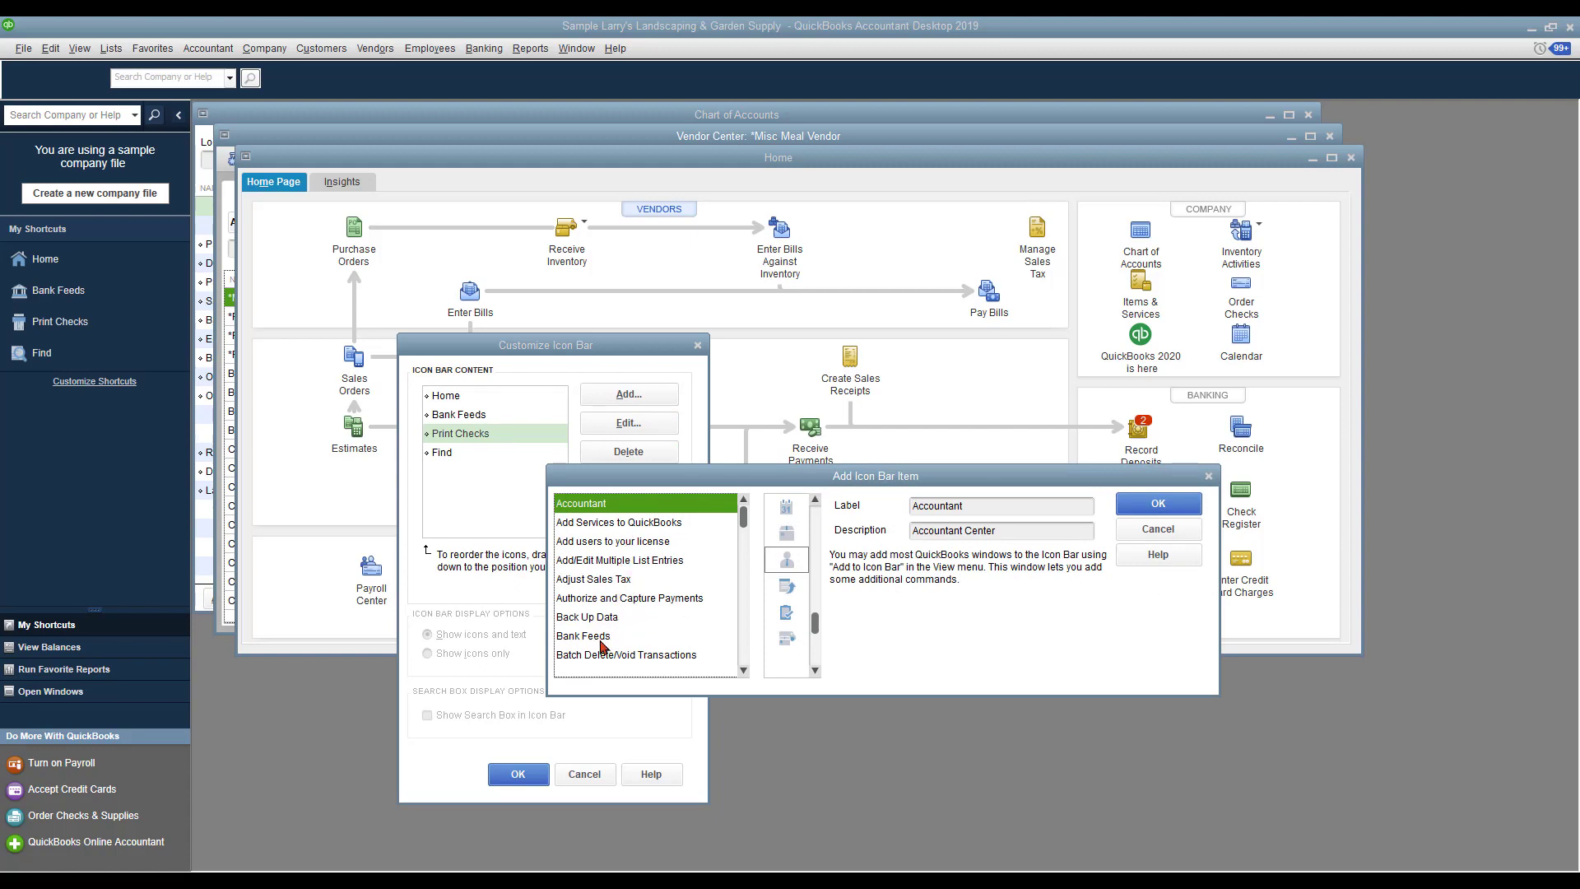
click(1161, 506)
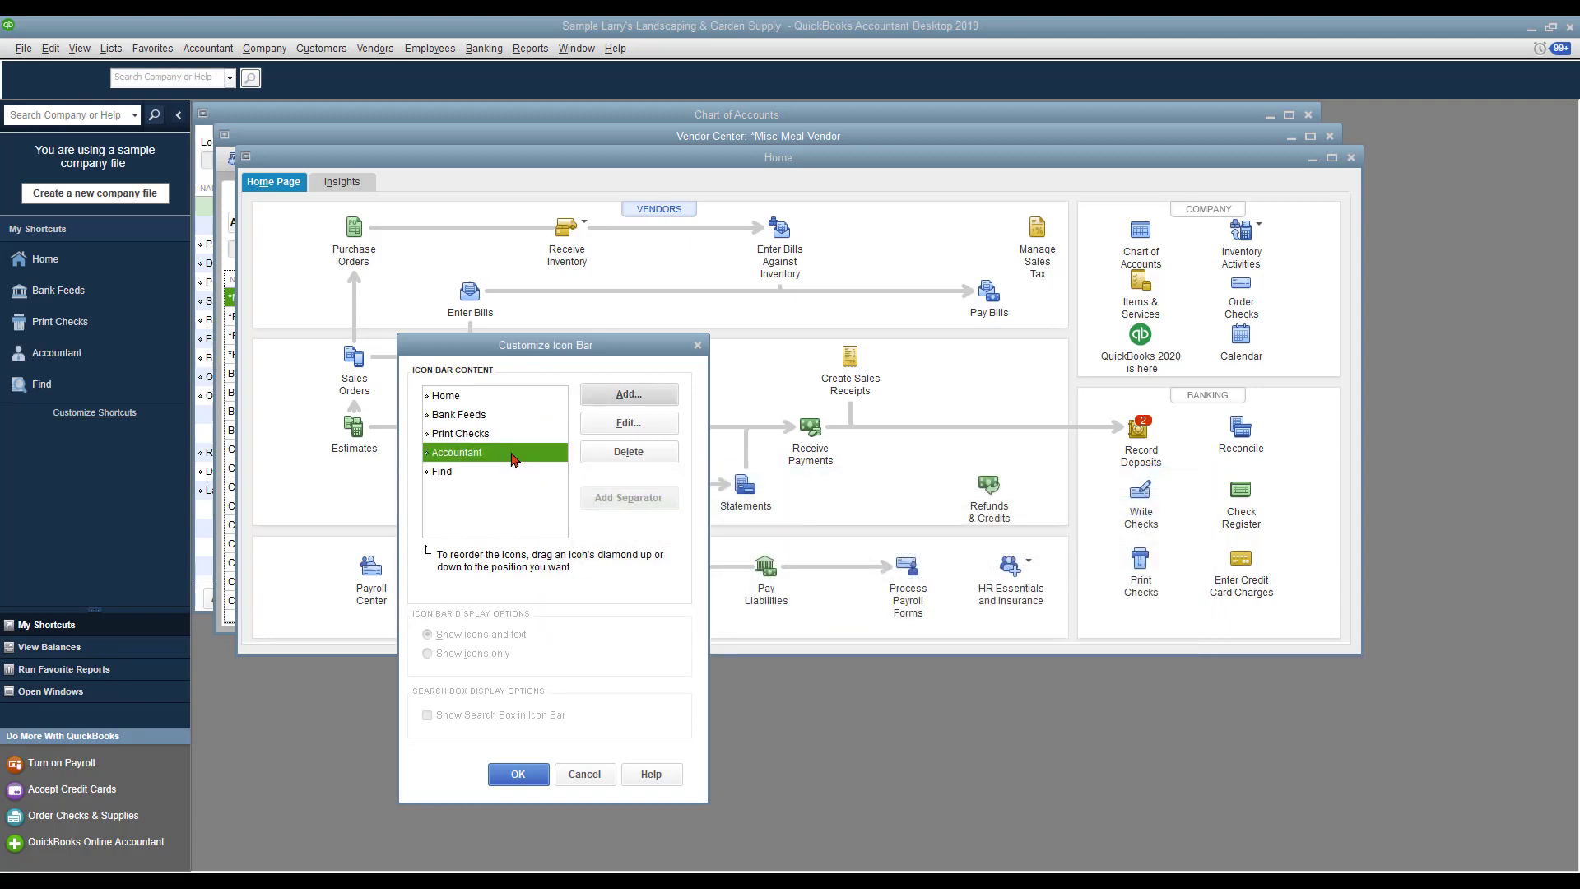
click(630, 452)
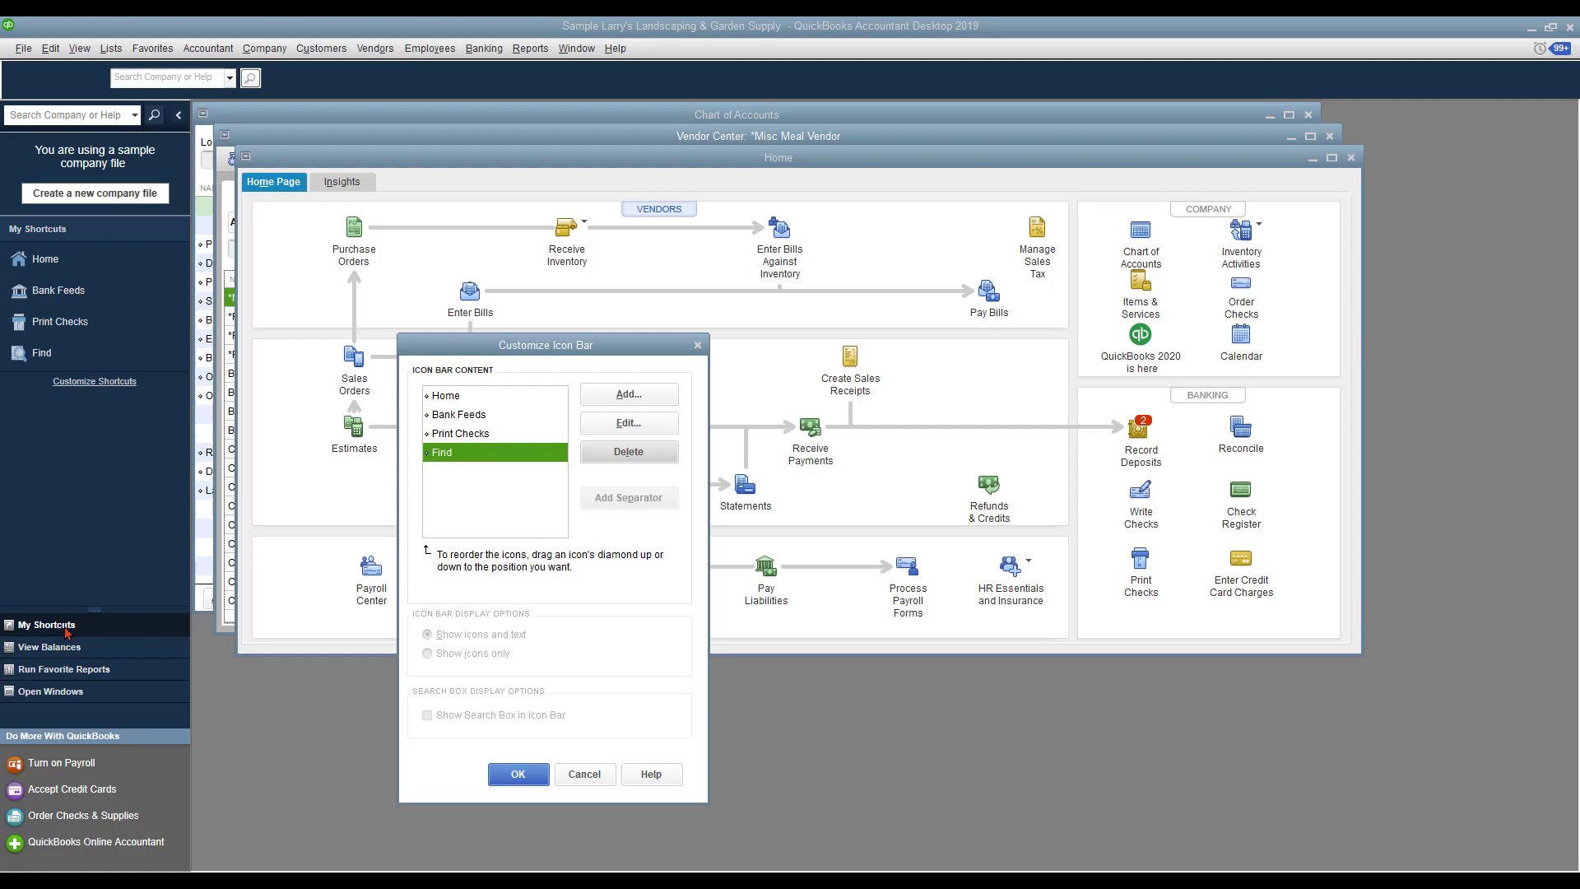
click(519, 775)
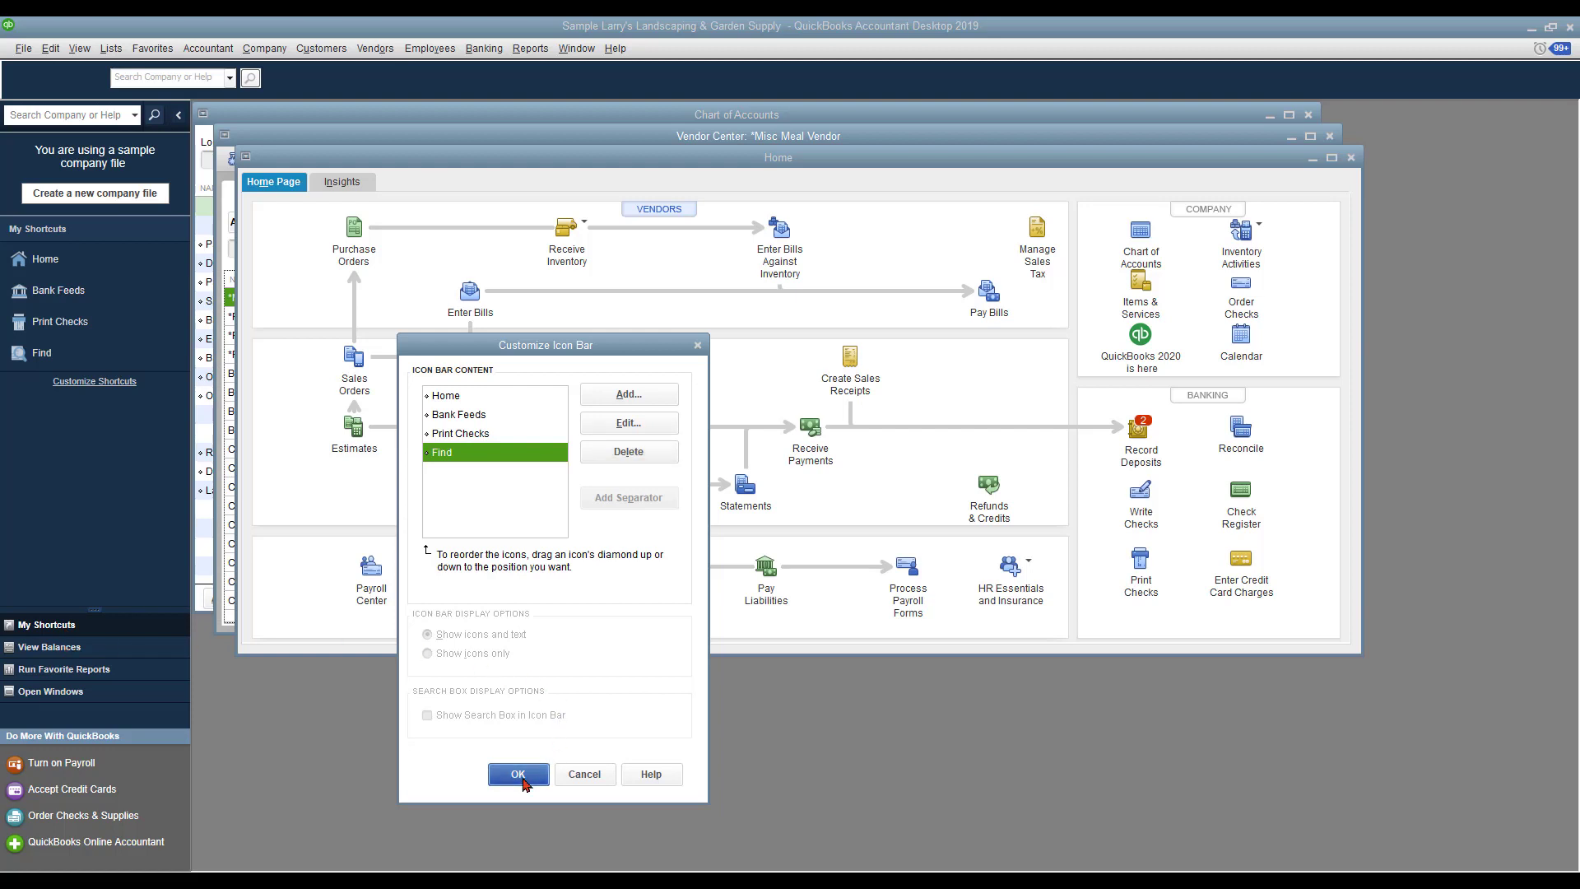
click(74, 648)
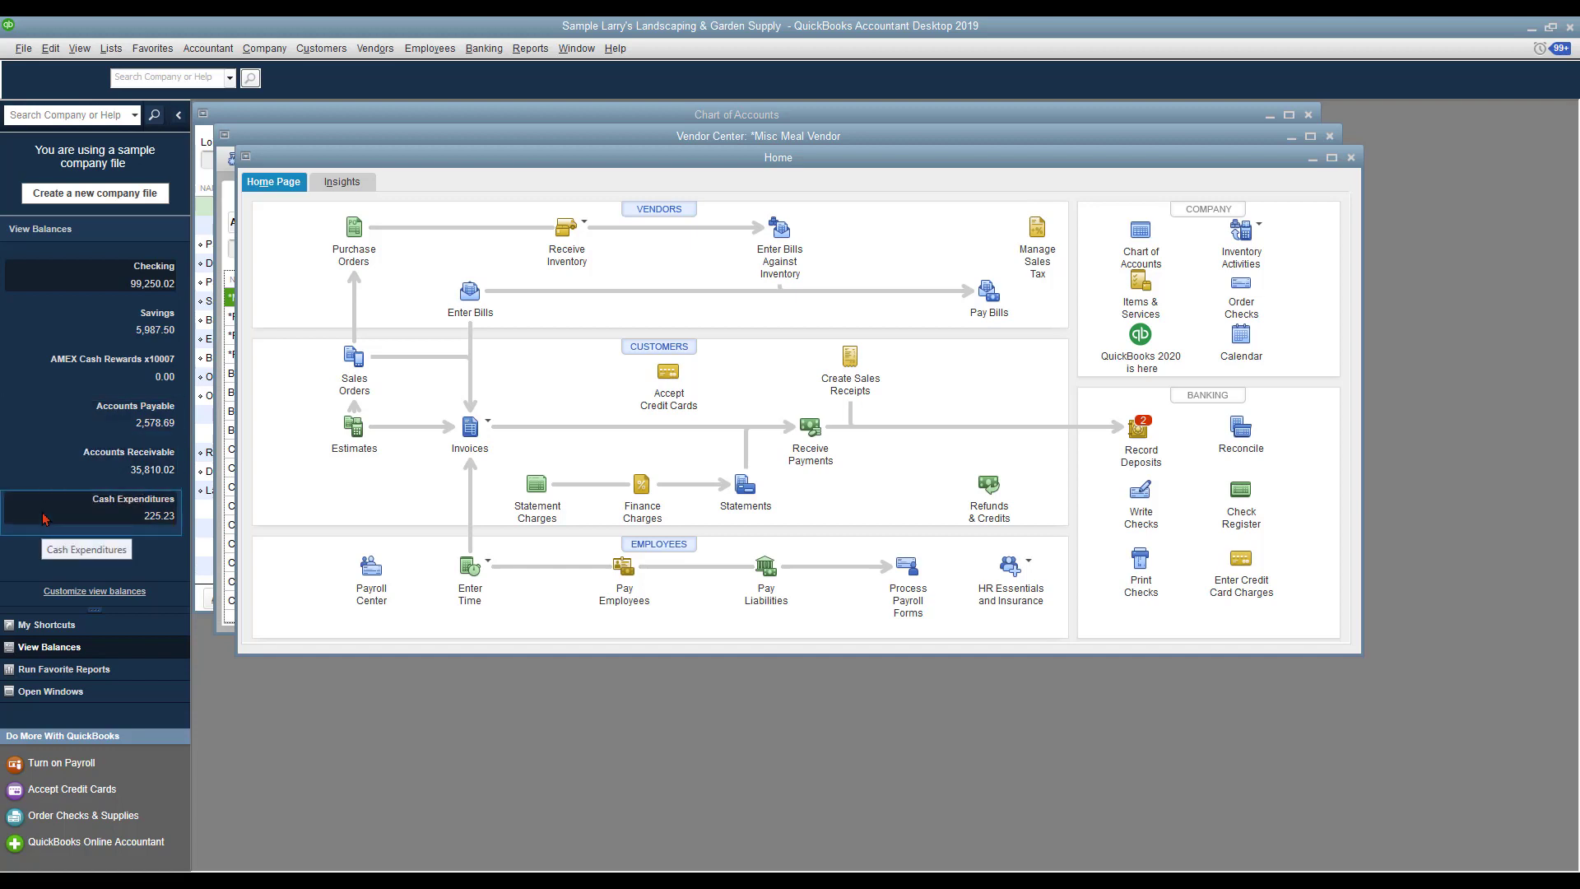
Step: With Credit Card accounts listed, remove Cash Expenditures from the tracked balances and save
click(80, 592)
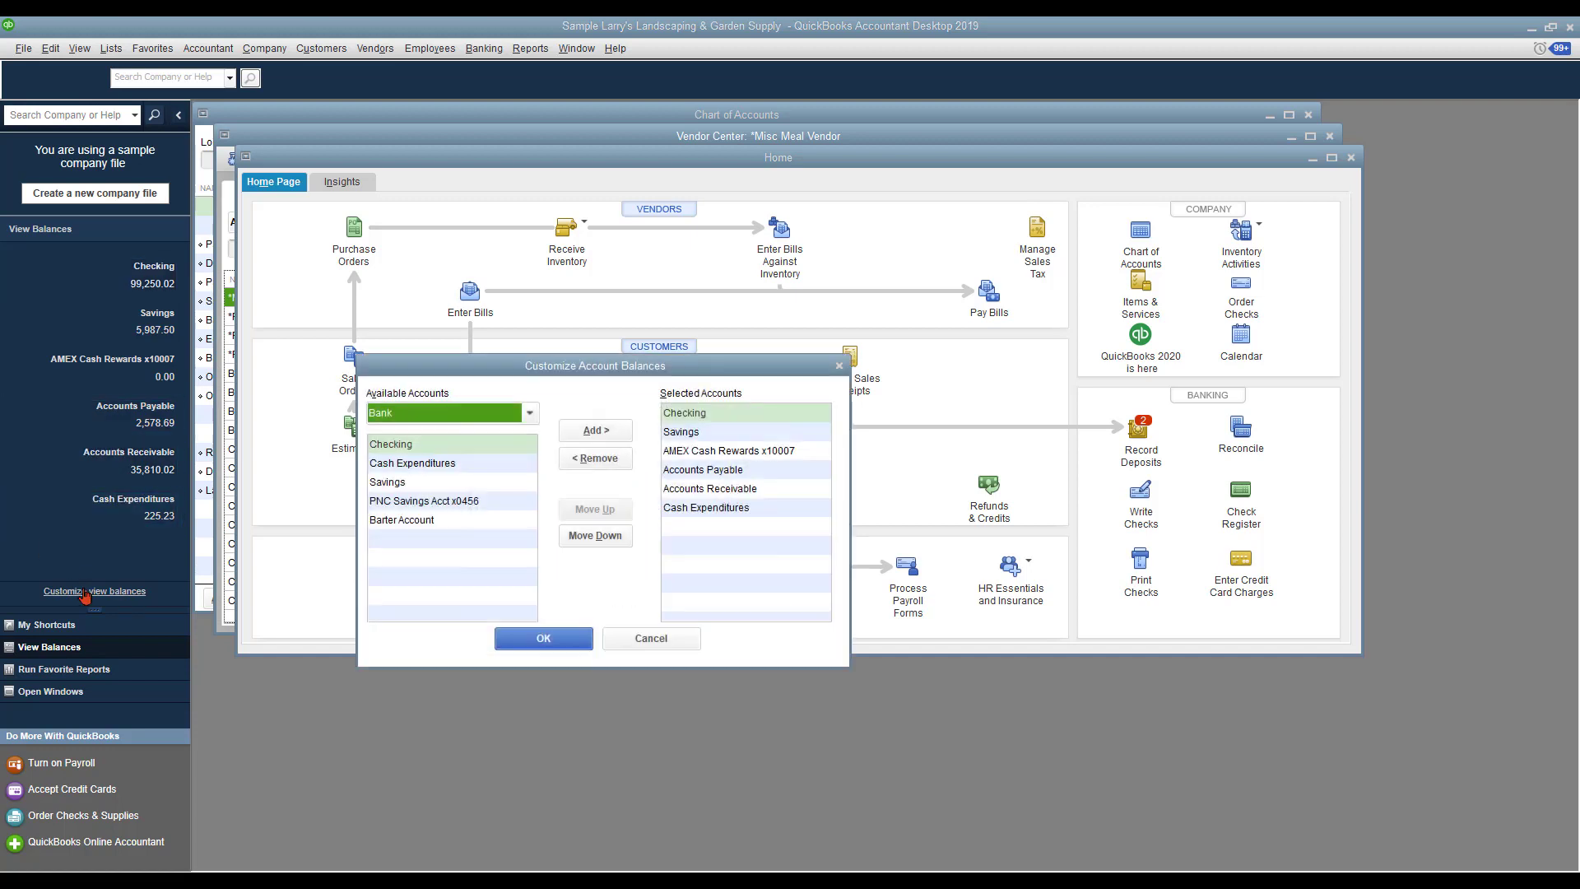
click(530, 414)
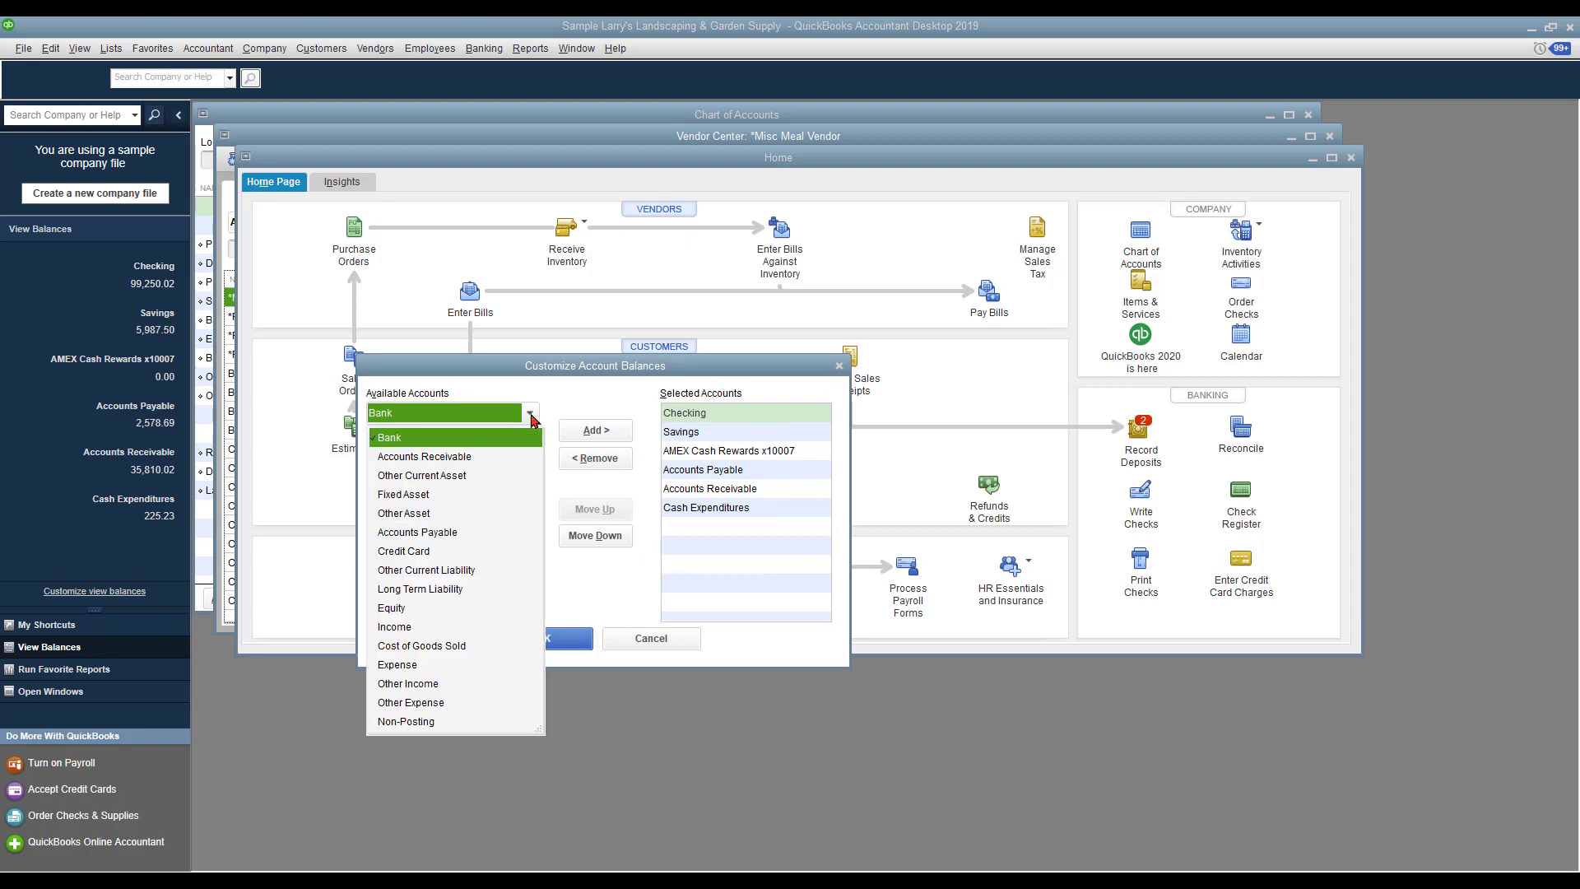
click(437, 552)
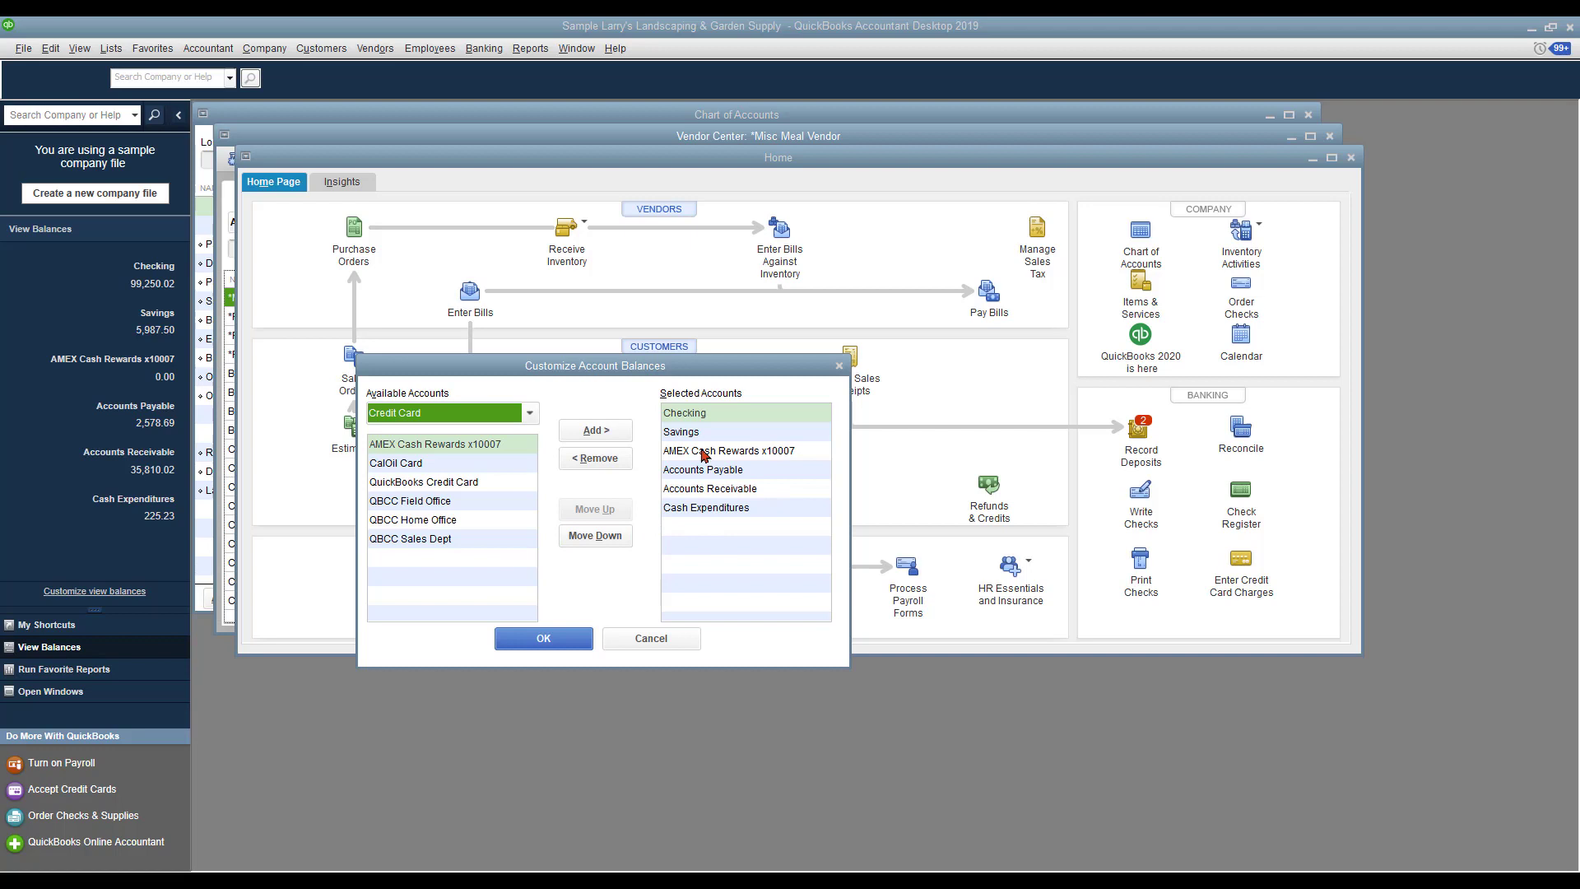
click(698, 507)
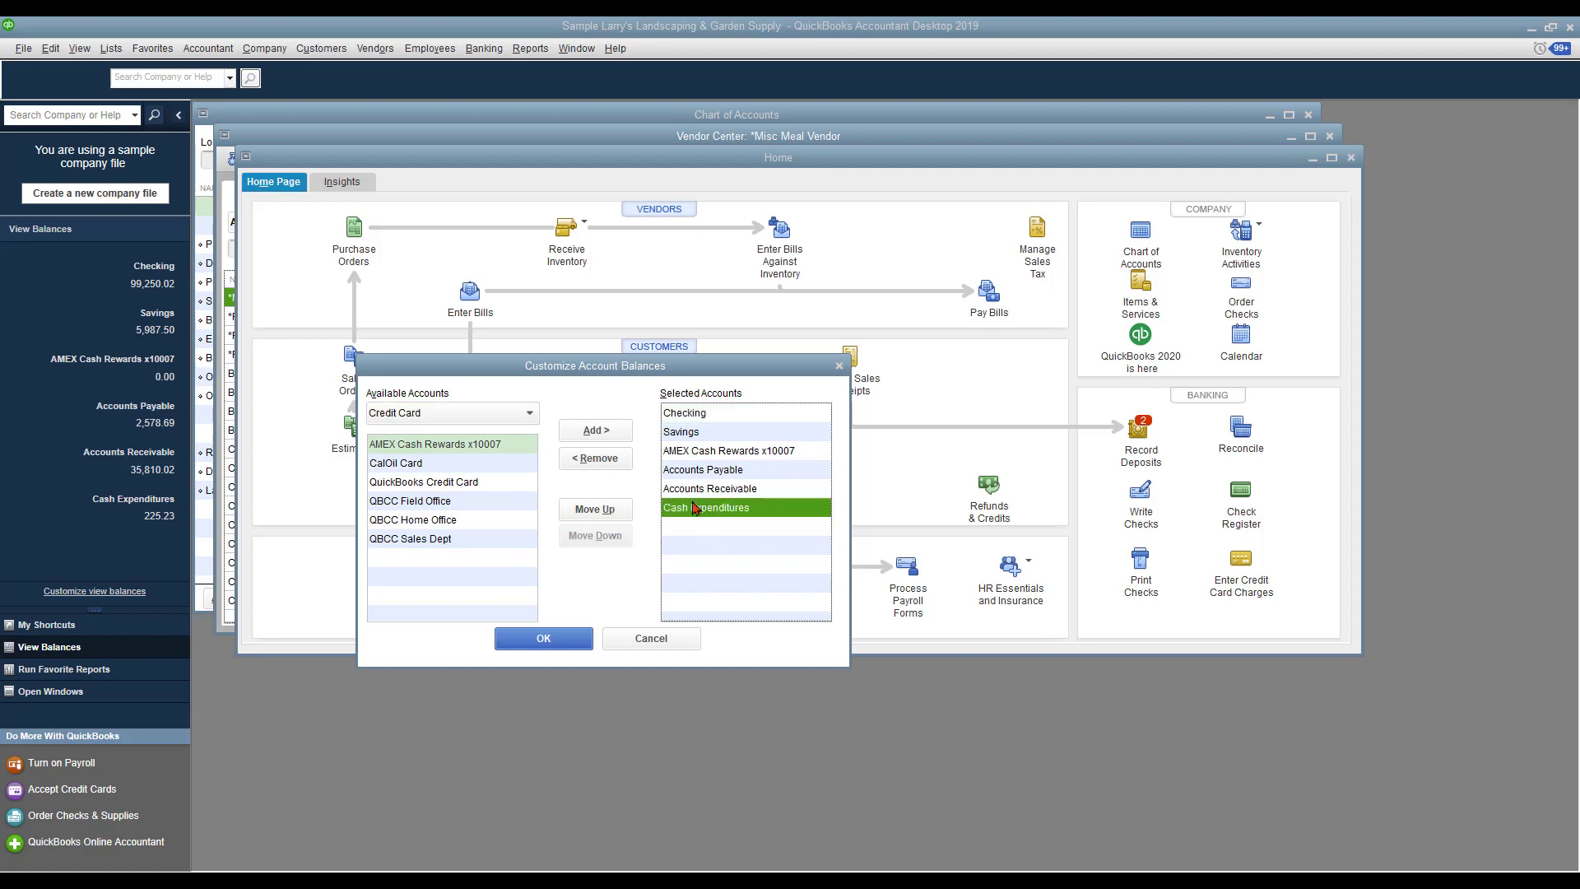
click(616, 463)
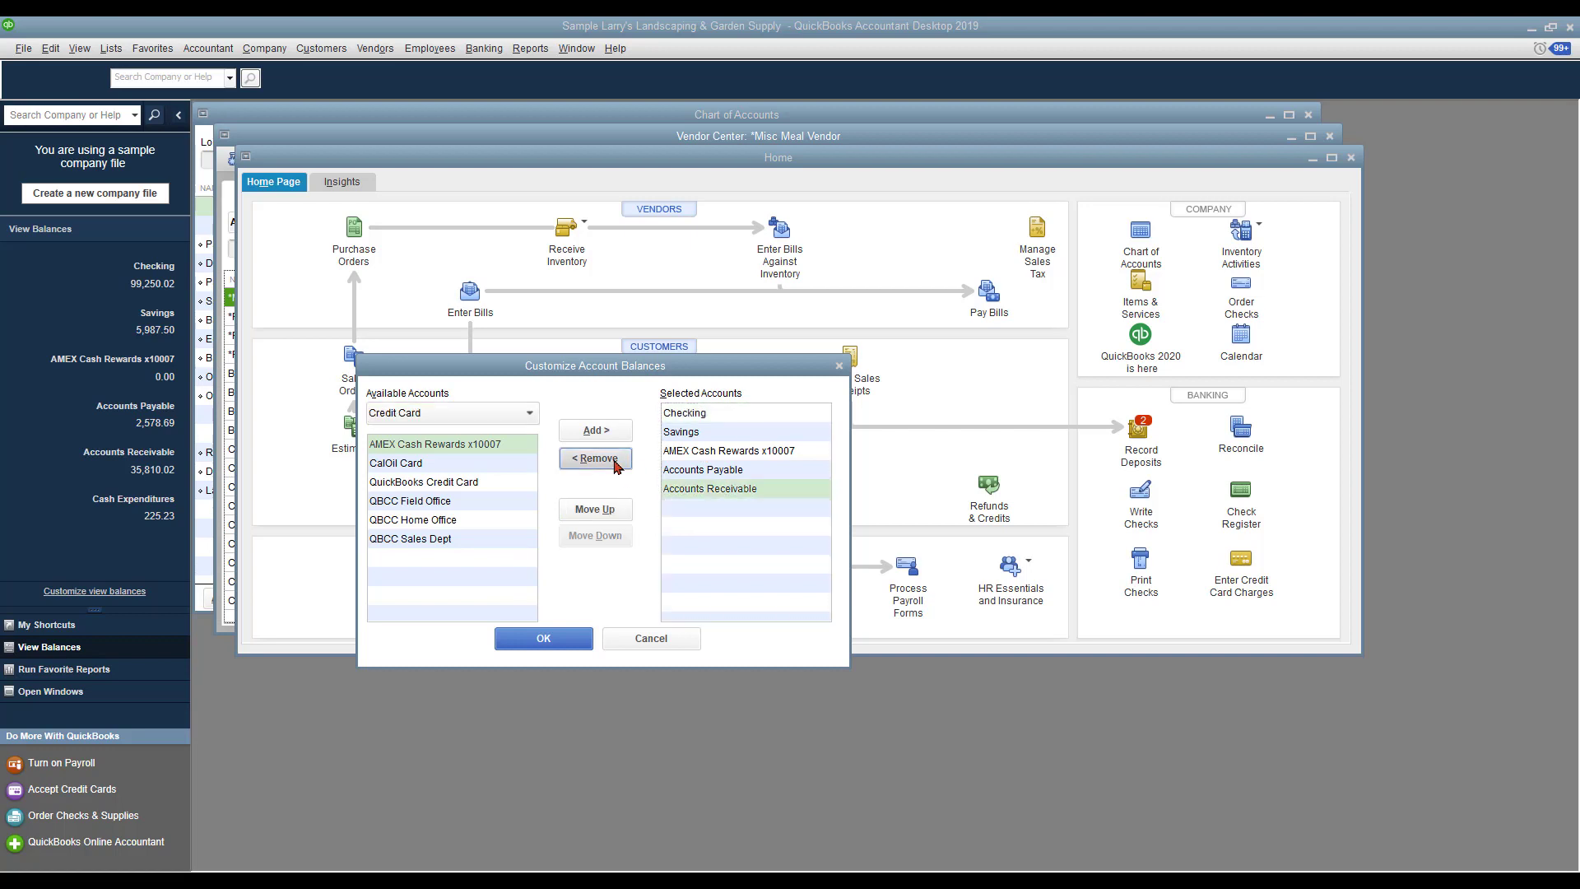
click(544, 639)
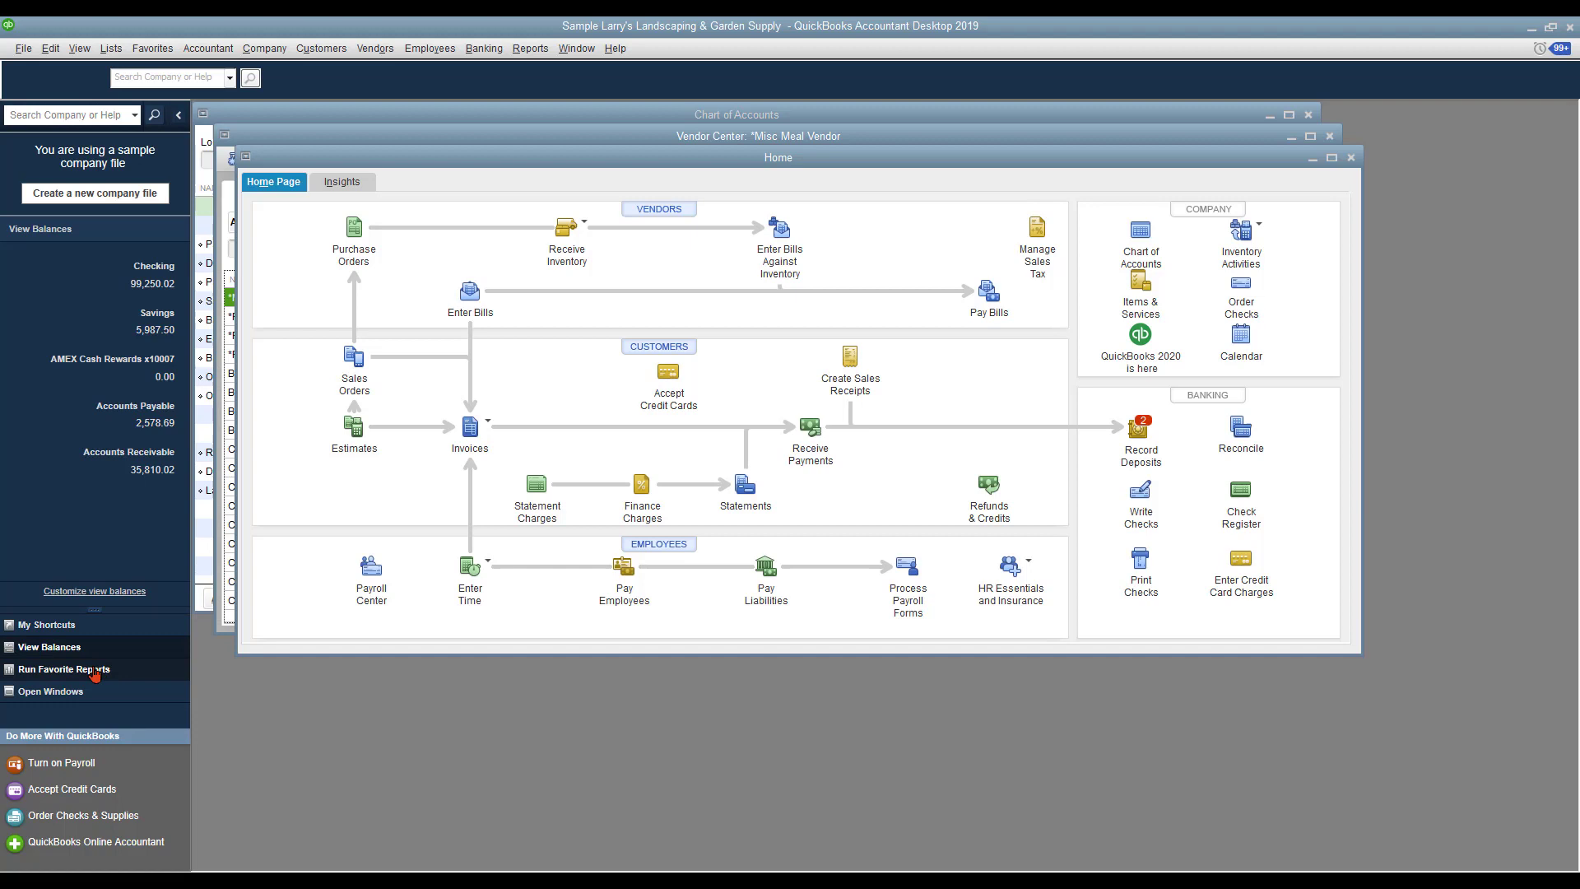
Step: Show the favorite reports in the left pane and bring up the Report Center
click(95, 673)
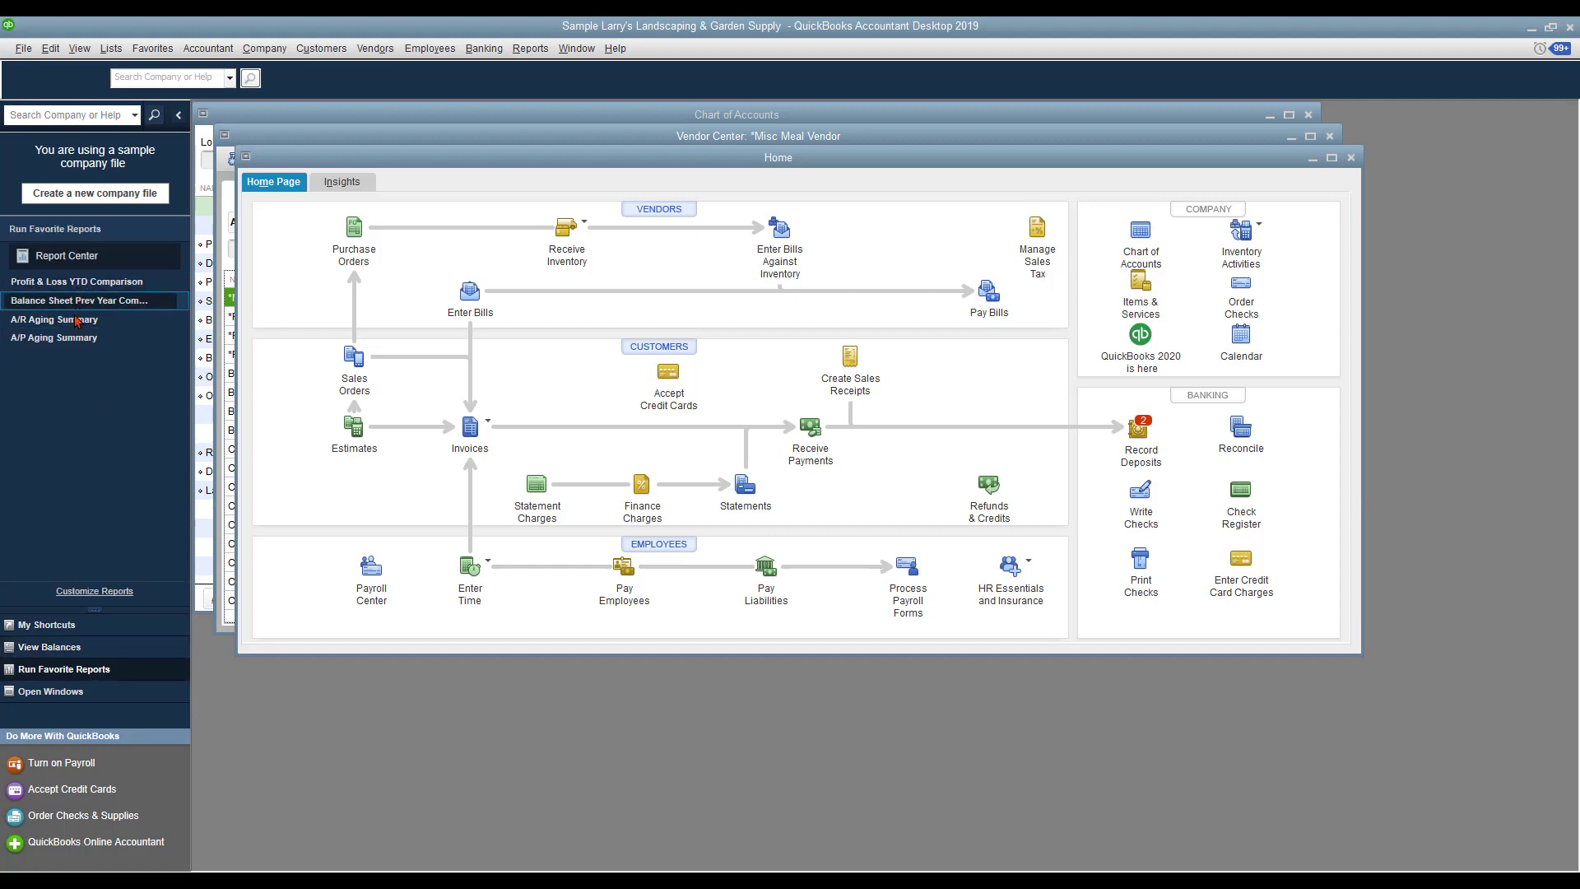
click(67, 257)
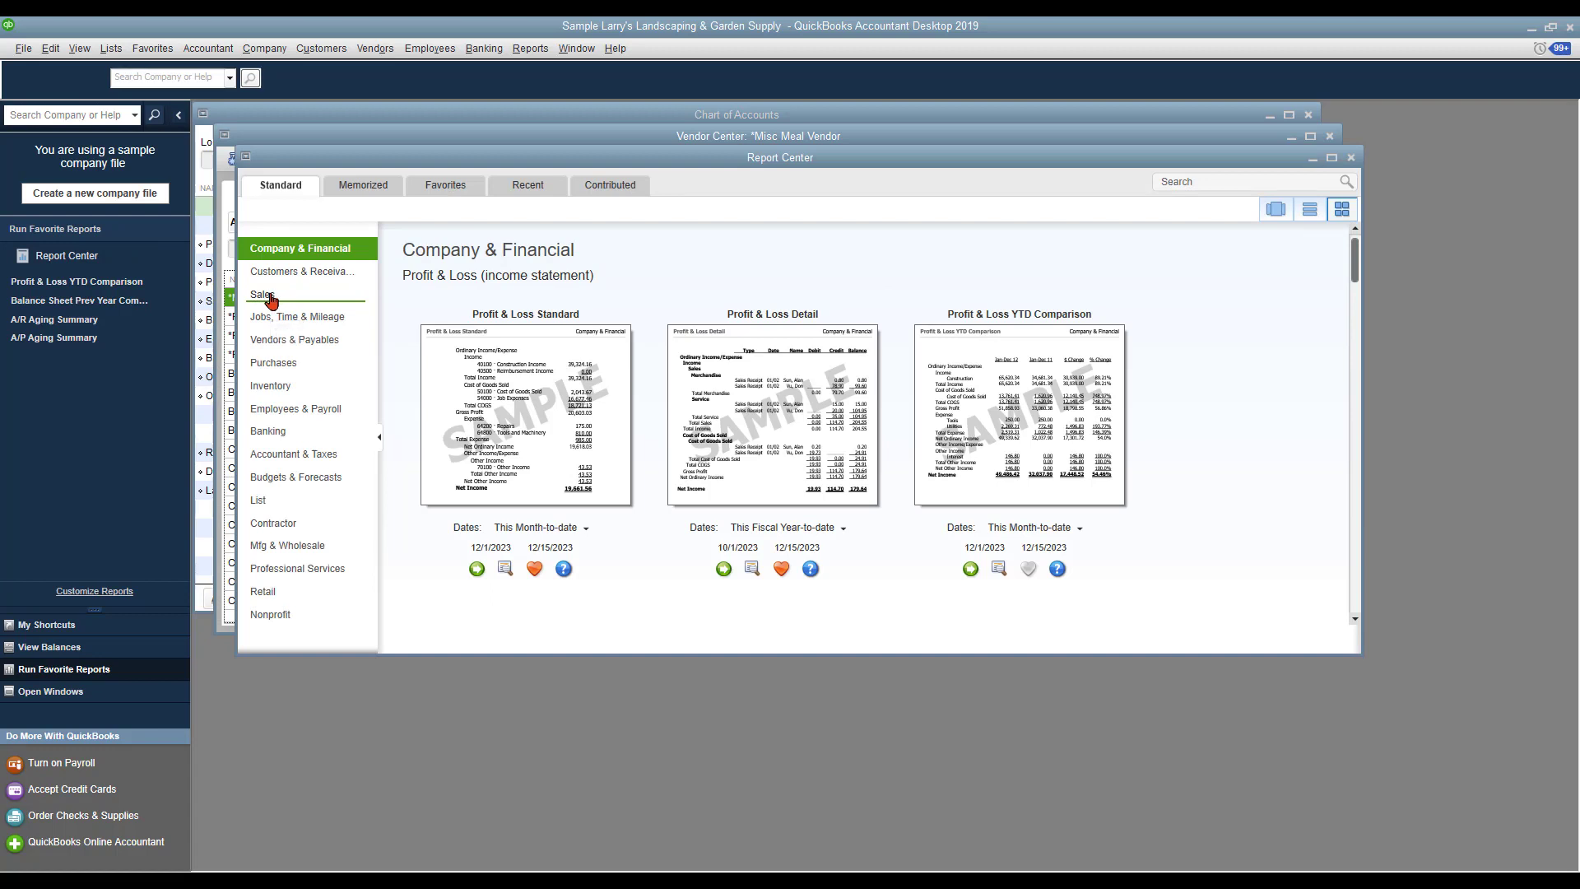
Step: In the Sales category, mark Sales by Customer Summary as a favorite, then unmark it
click(271, 298)
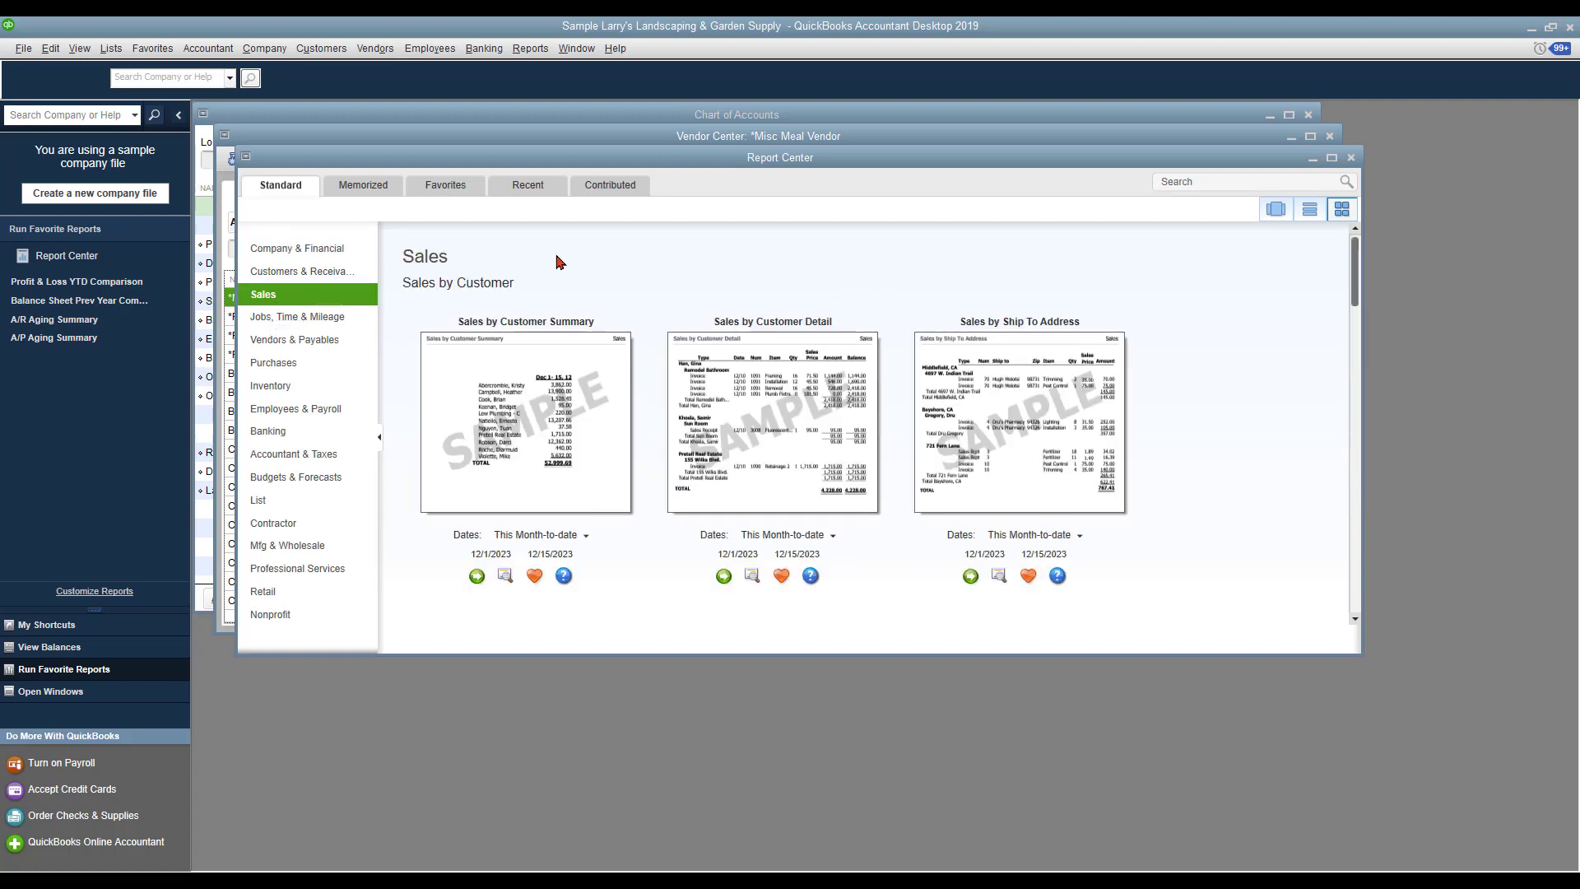
click(534, 576)
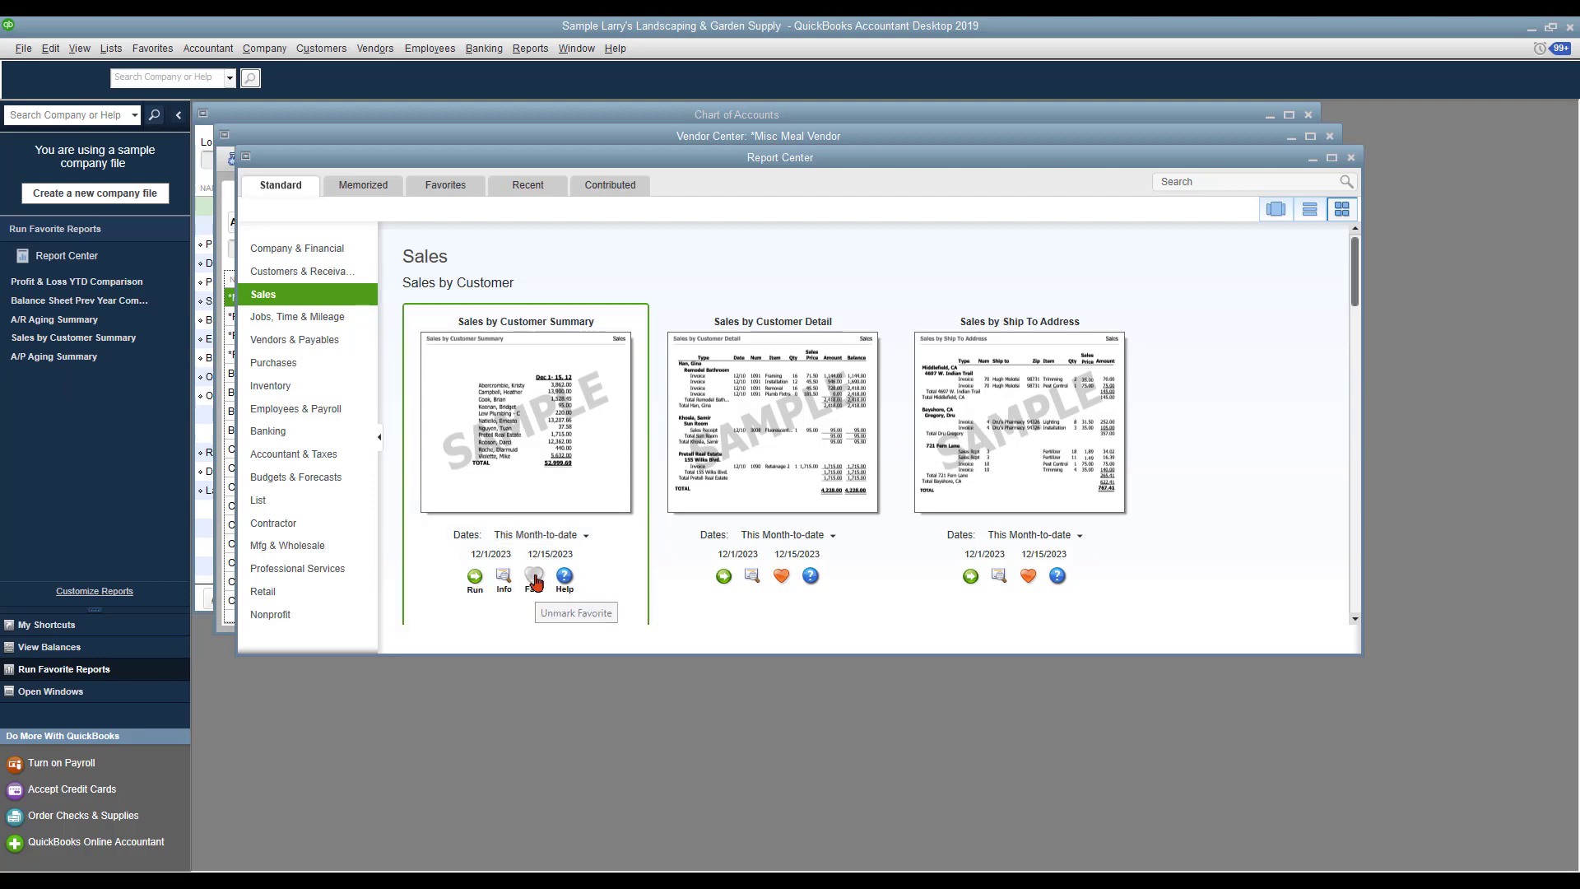
click(535, 580)
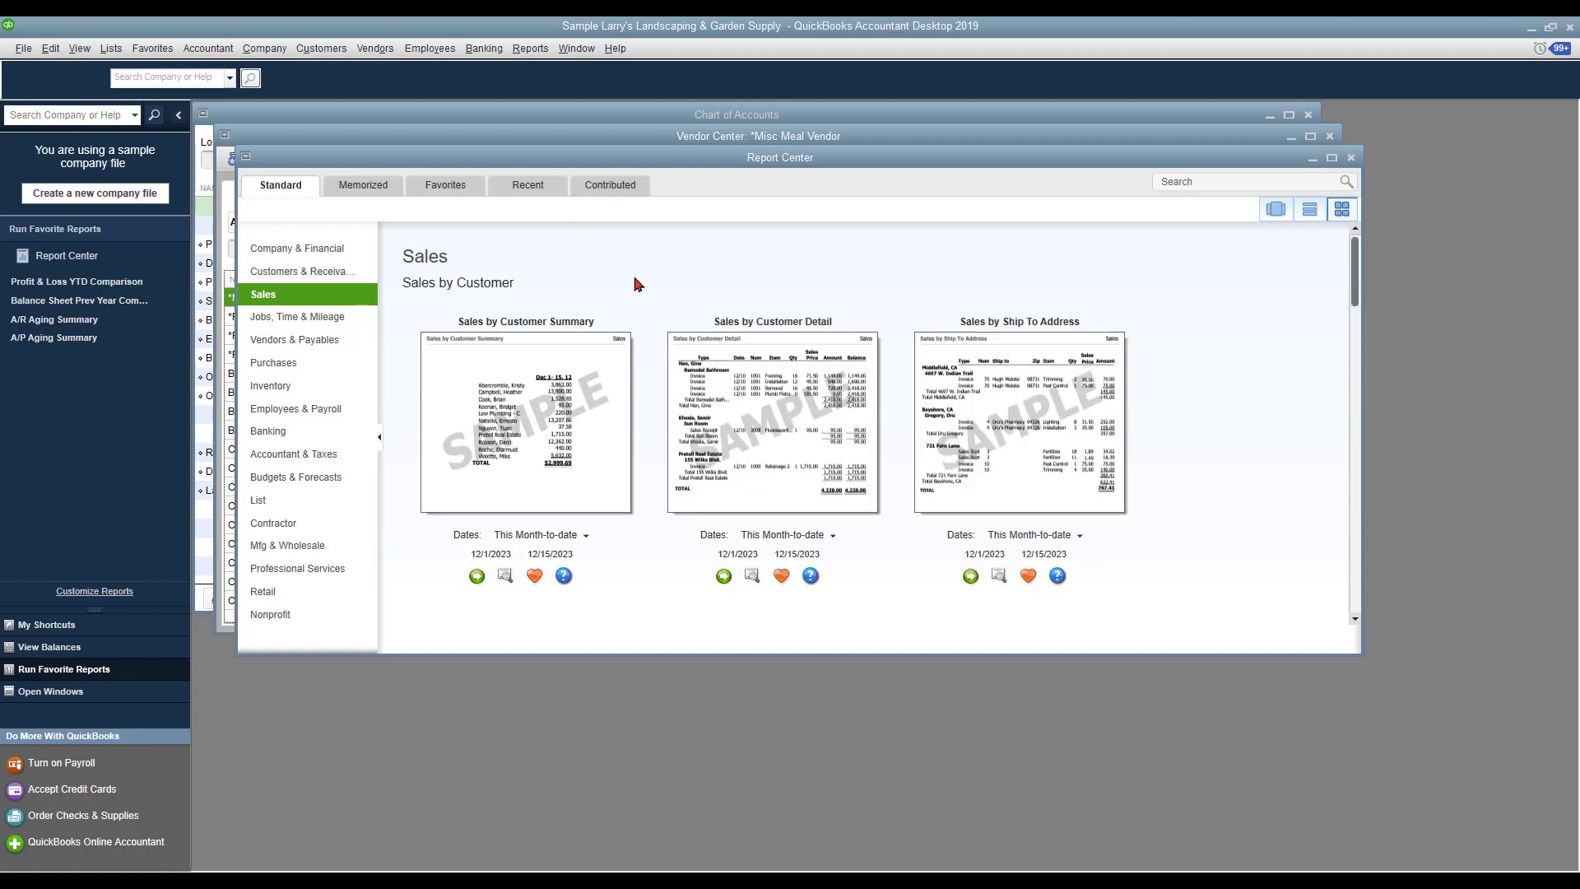
Step: Filter the Report Center to Favorites and scroll through the favorite reports list
click(445, 188)
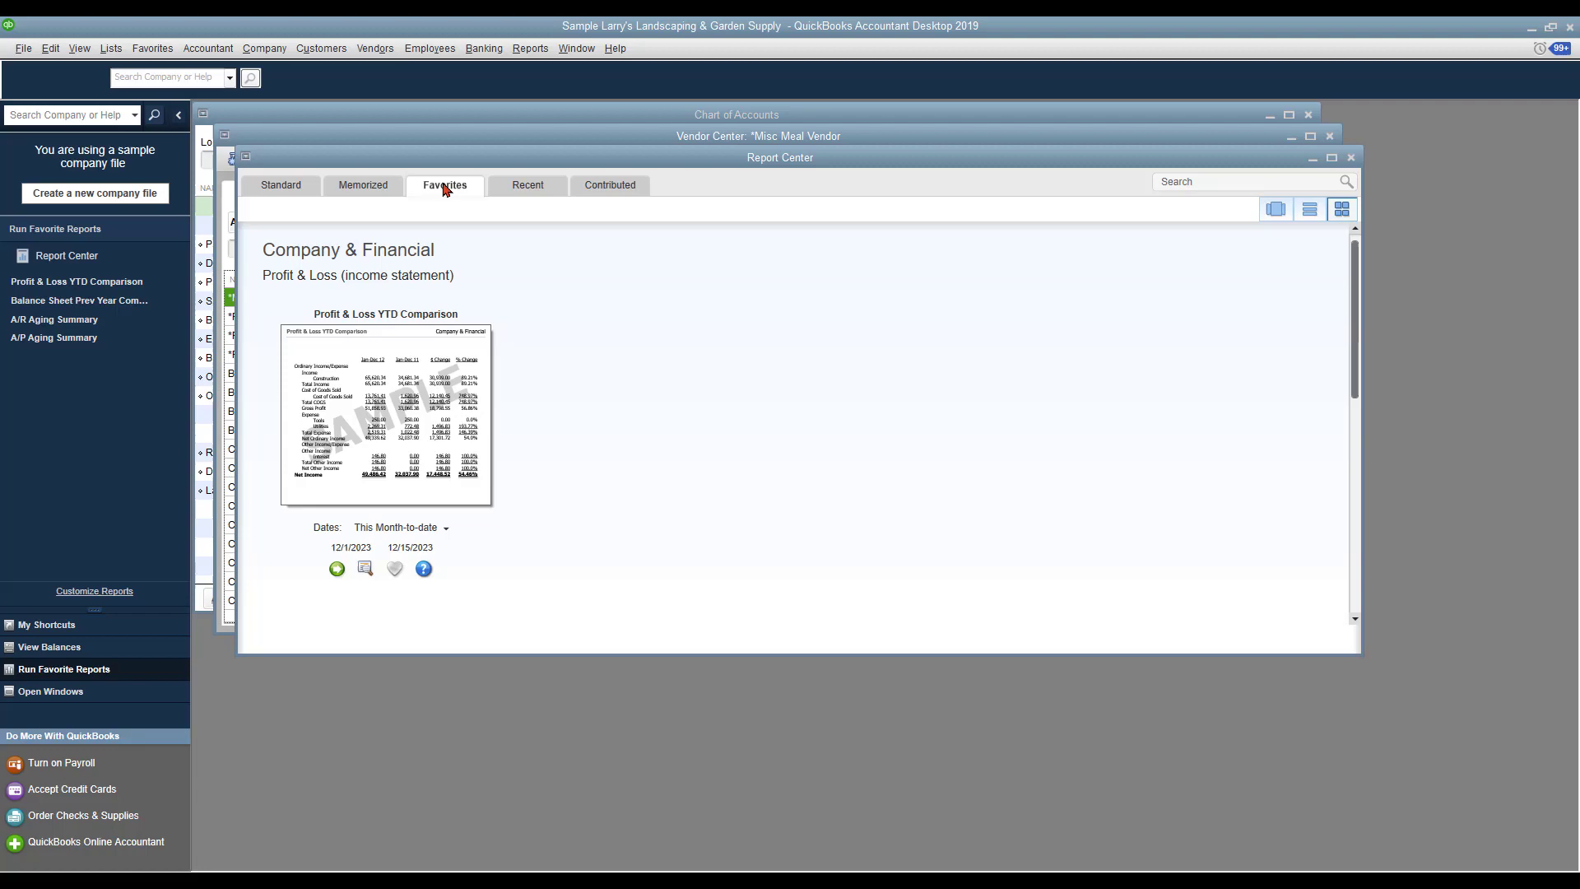
scroll(558, 352, down, 7)
scroll(558, 353, down, 8)
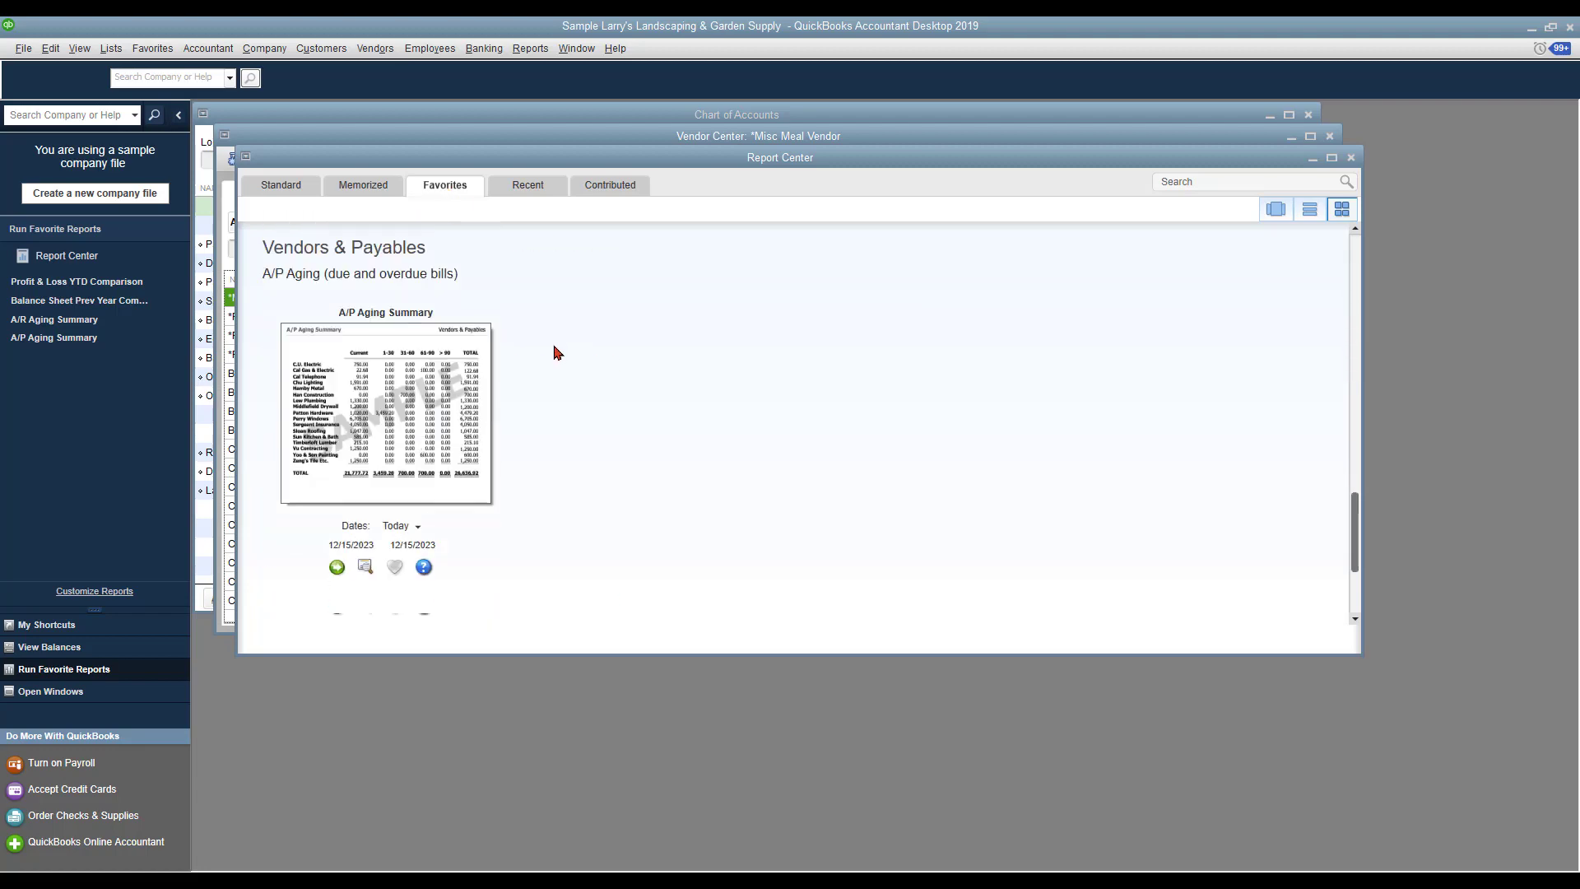
scroll(558, 353, up, 15)
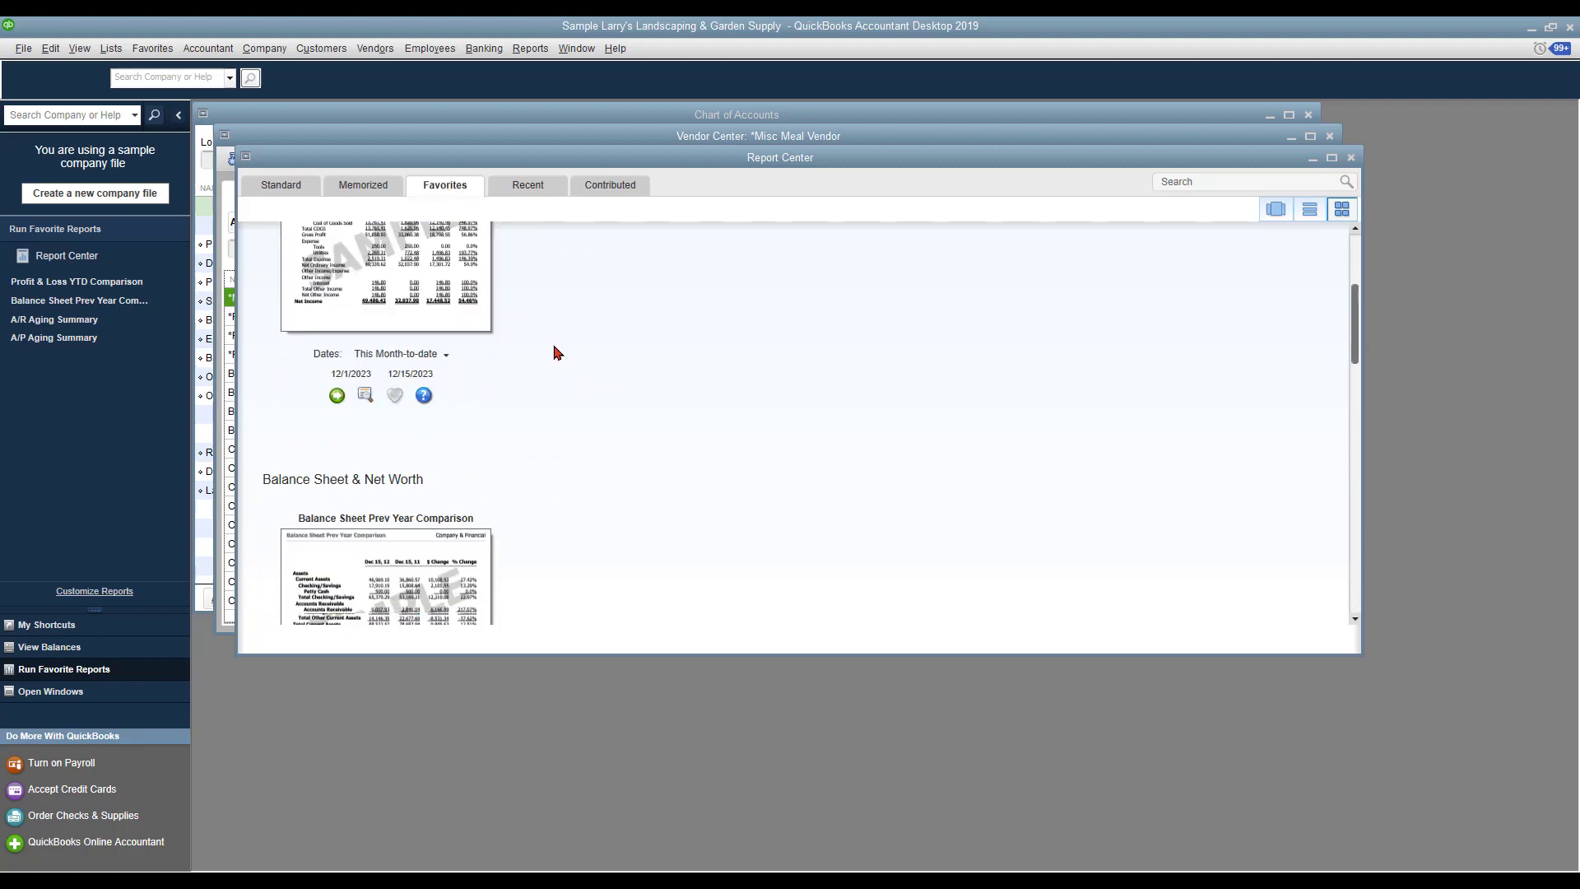
Step: List open windows in the left pane, cascade all windows, and bring Home to the front
click(119, 691)
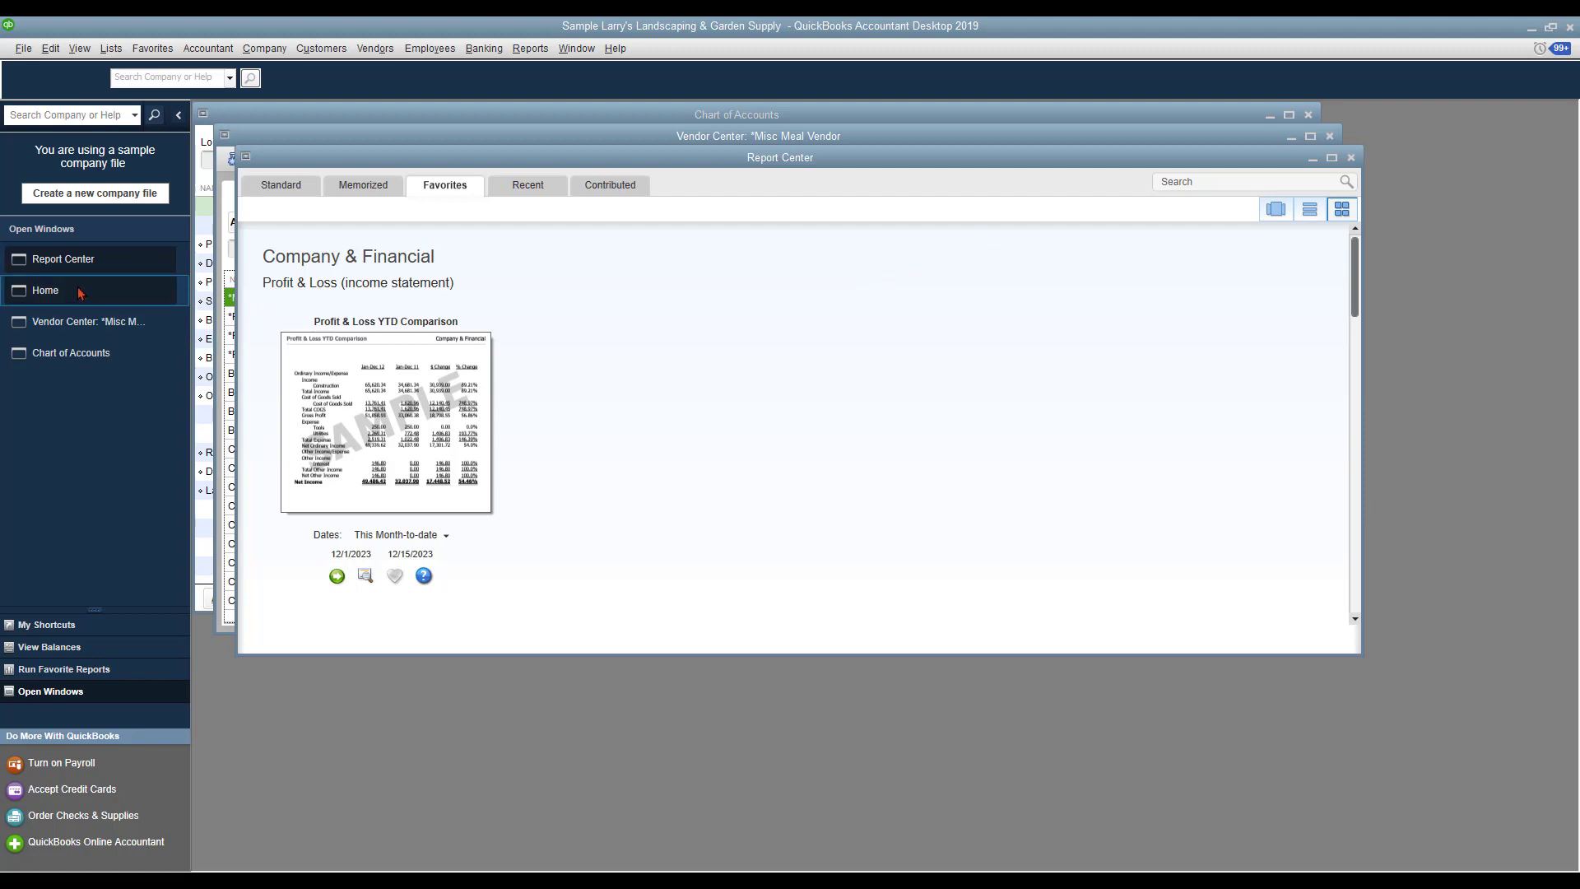
click(579, 51)
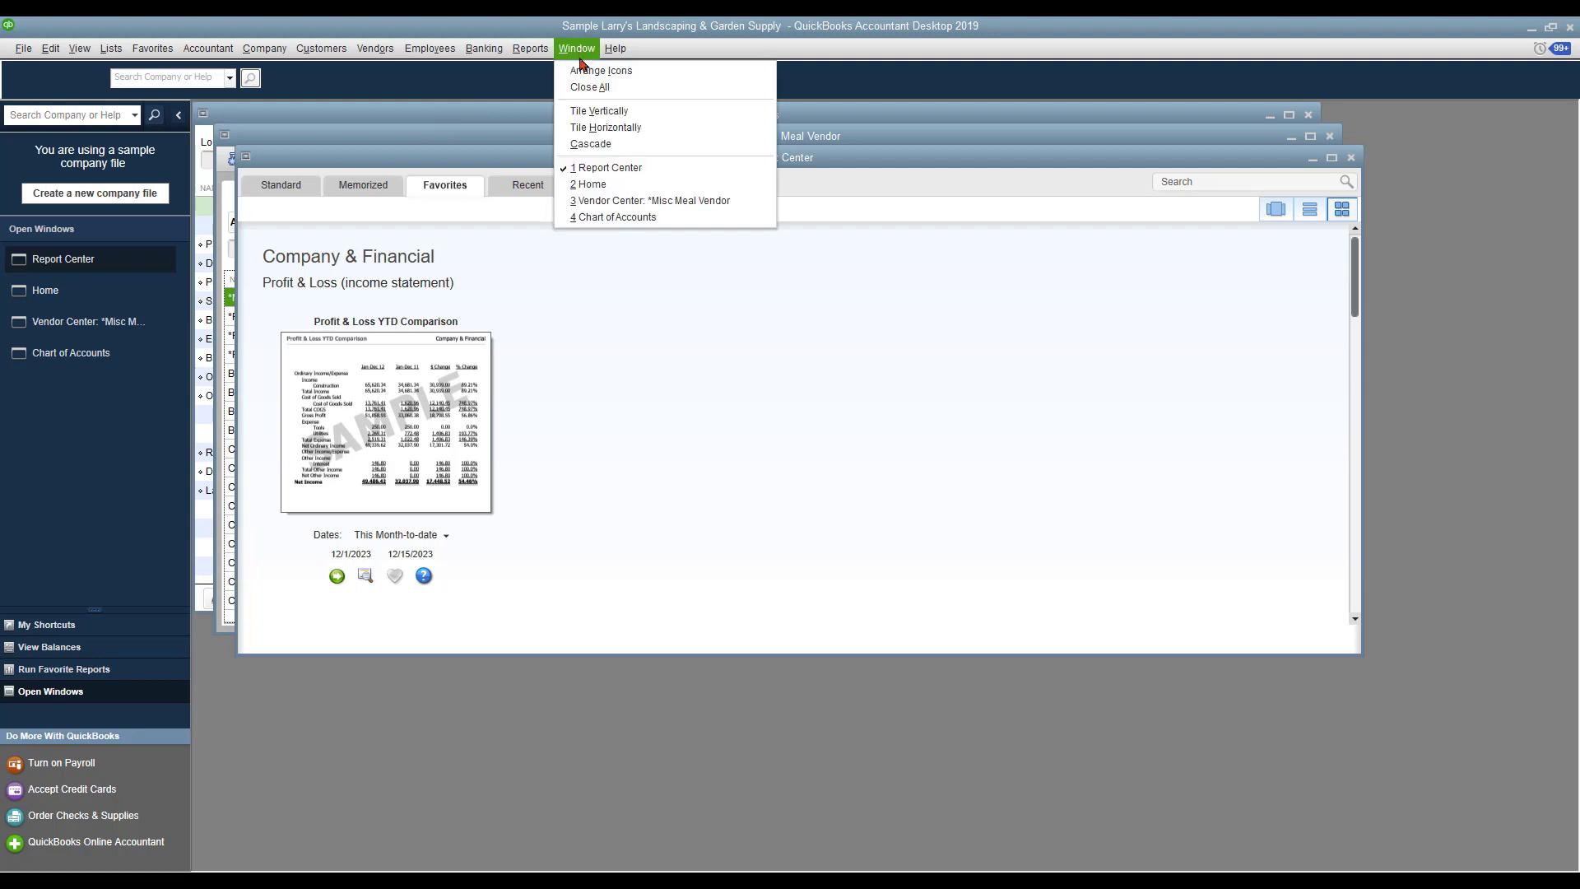
click(591, 146)
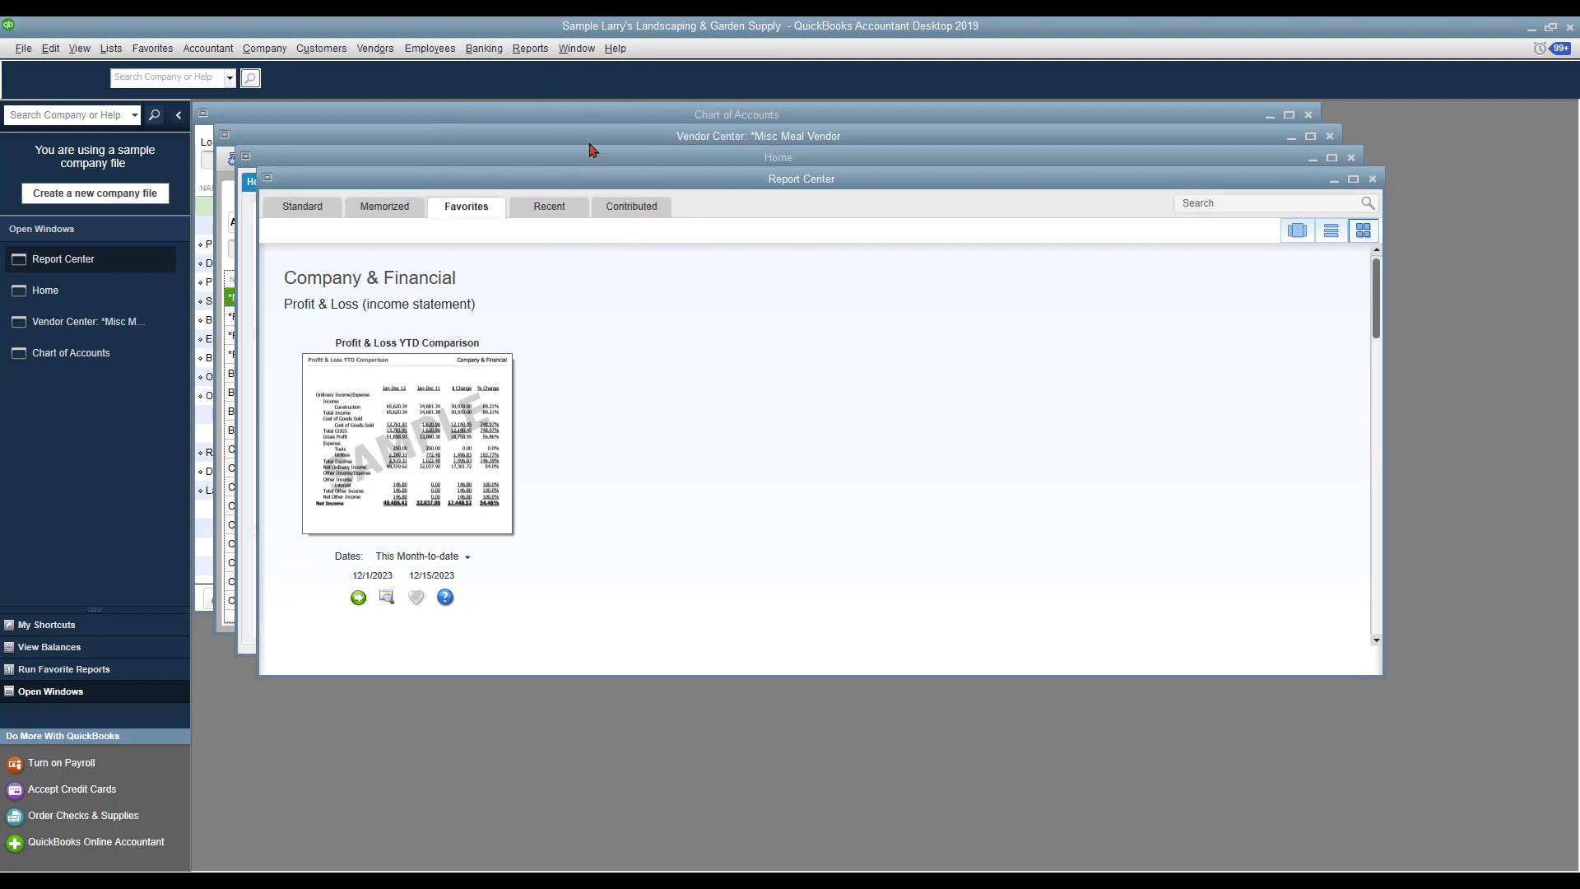
click(252, 237)
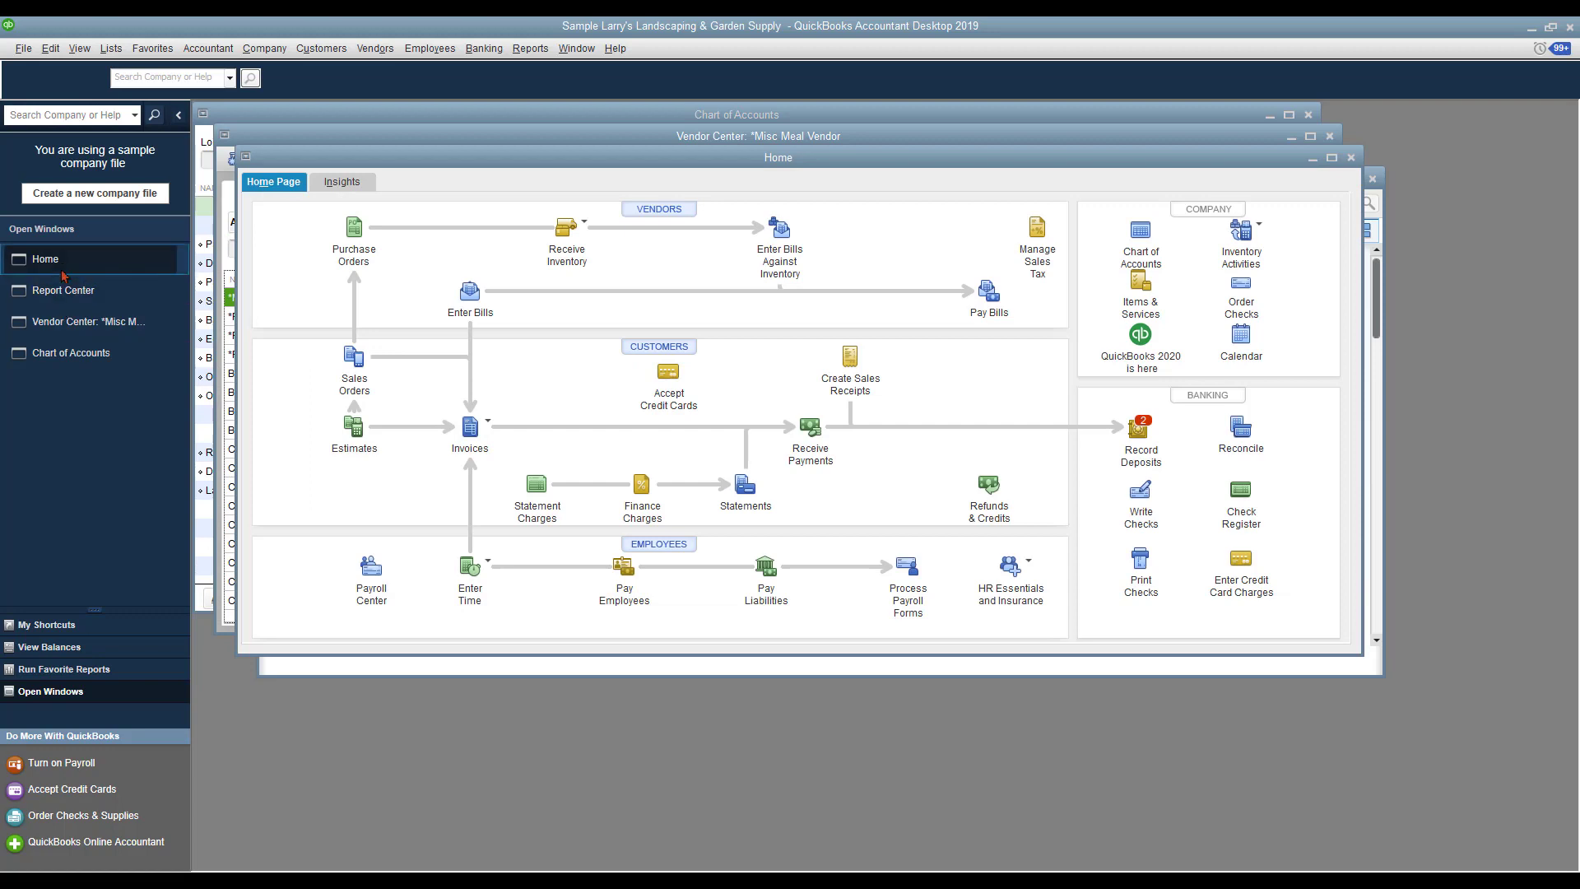
Step: Maximize the Home window, then collapse and re-expand the navigation pane
click(1331, 158)
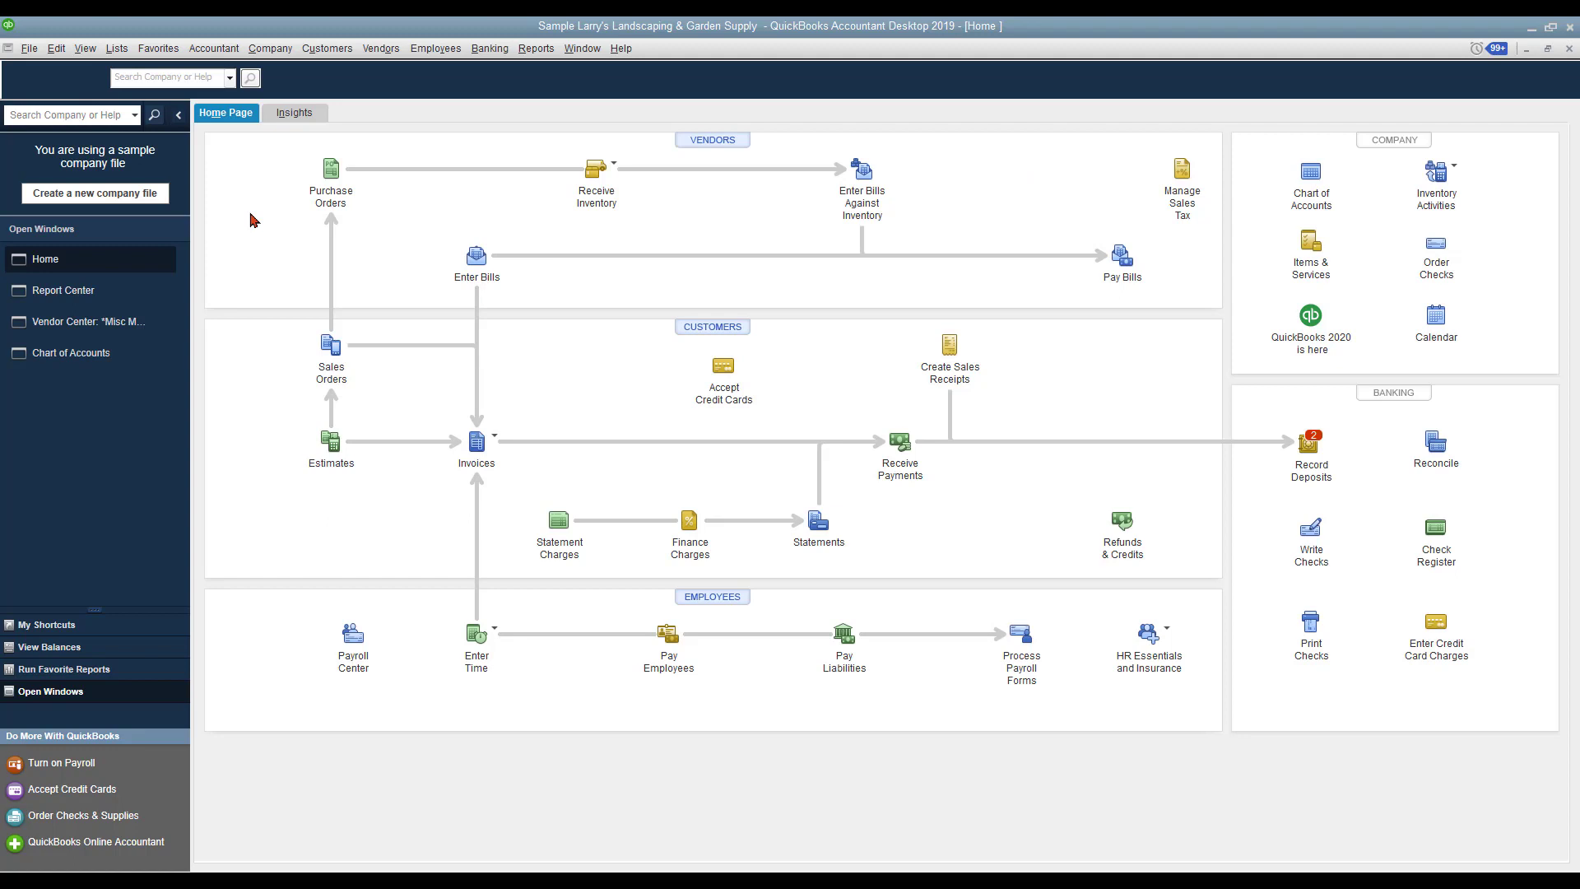
click(179, 117)
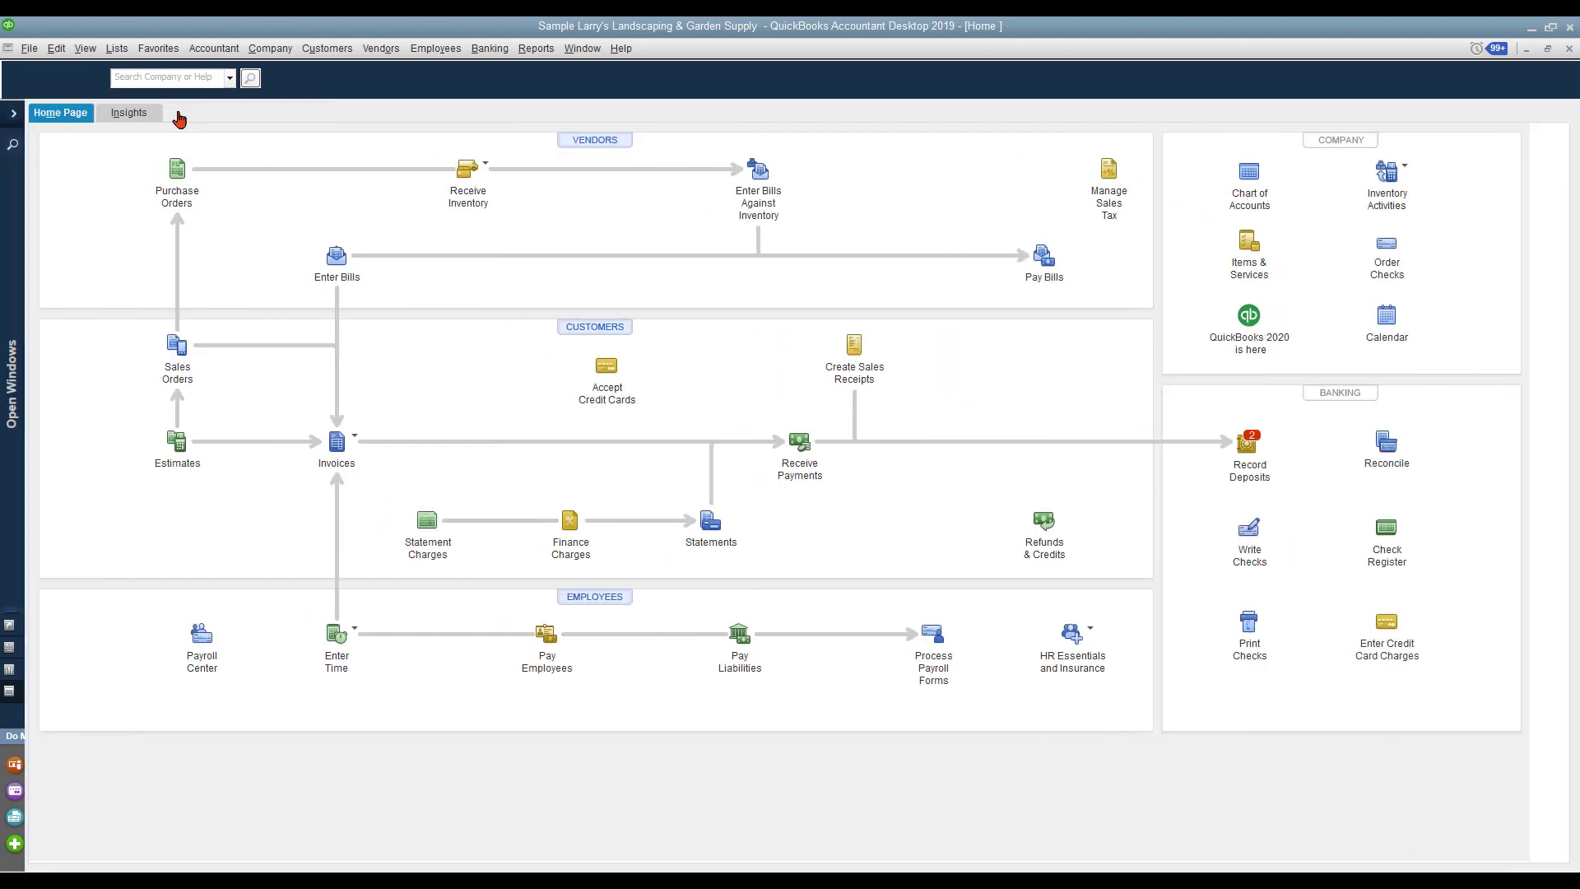
click(12, 118)
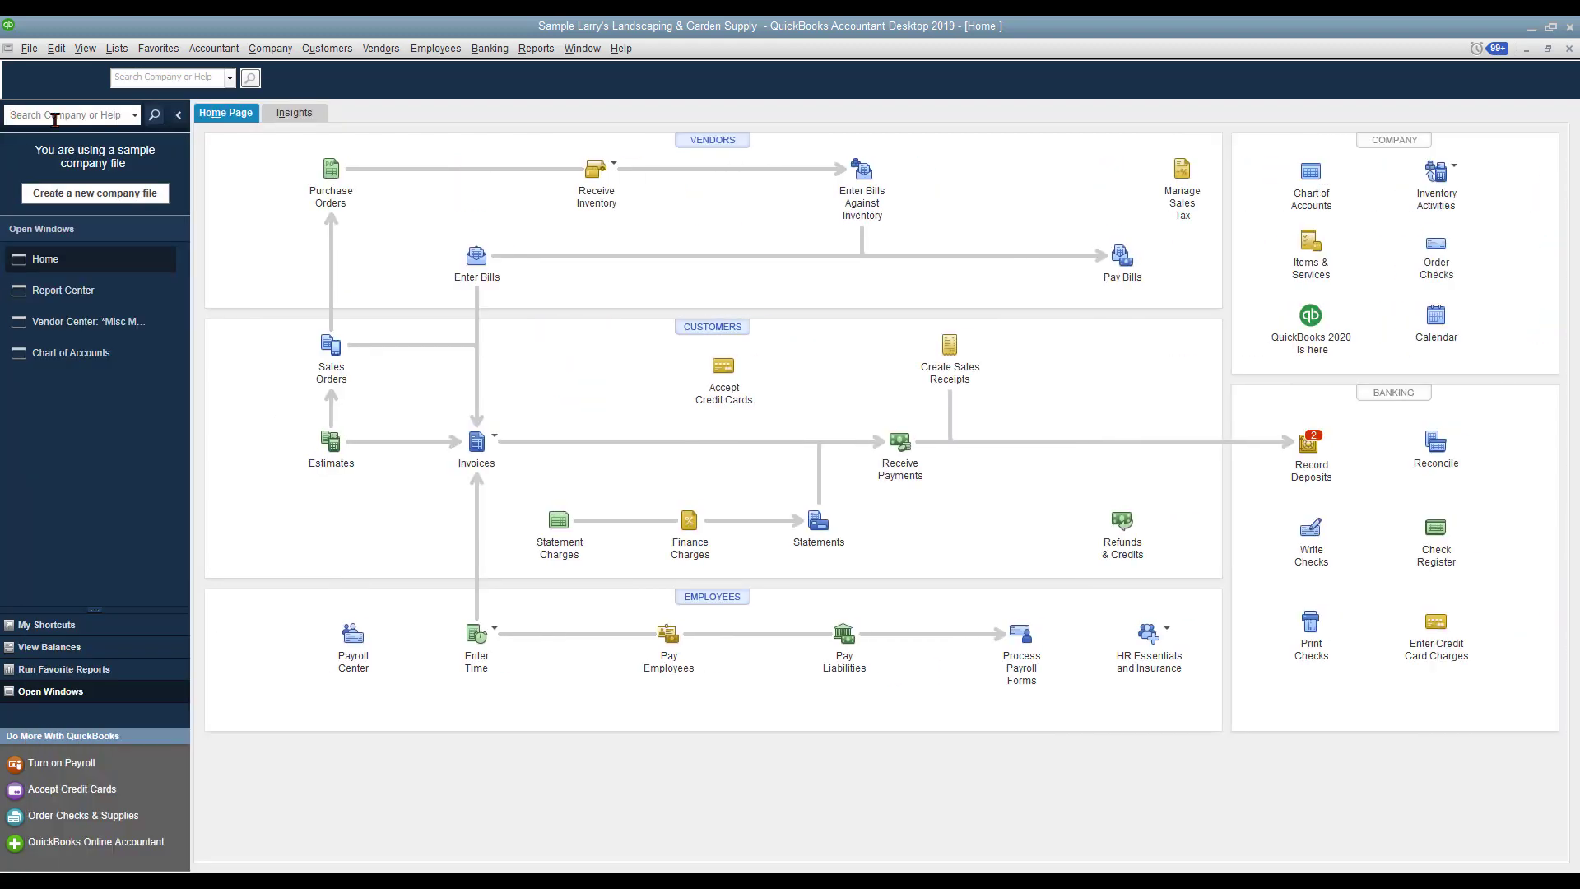